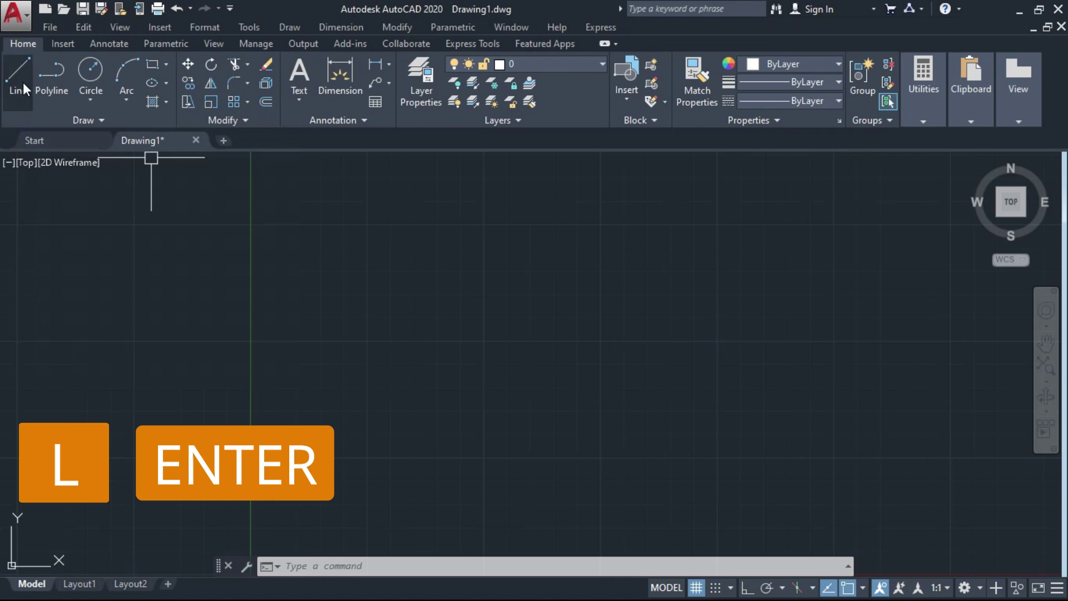
Step: Draw a closed four-sided trapezoid from separate Line segments, with a short top edge and a wider base, ending at its start point
{"action": "left_click", "coordinate": [306, 380]}
{"action": "left_click", "coordinate": [366, 273]}
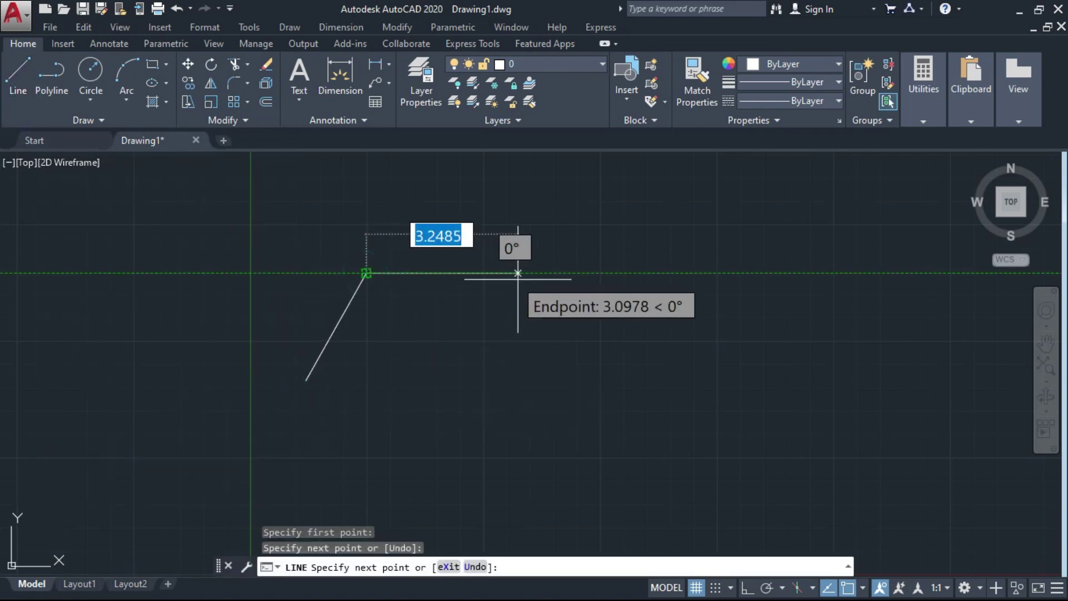
{"action": "left_click", "coordinate": [524, 273]}
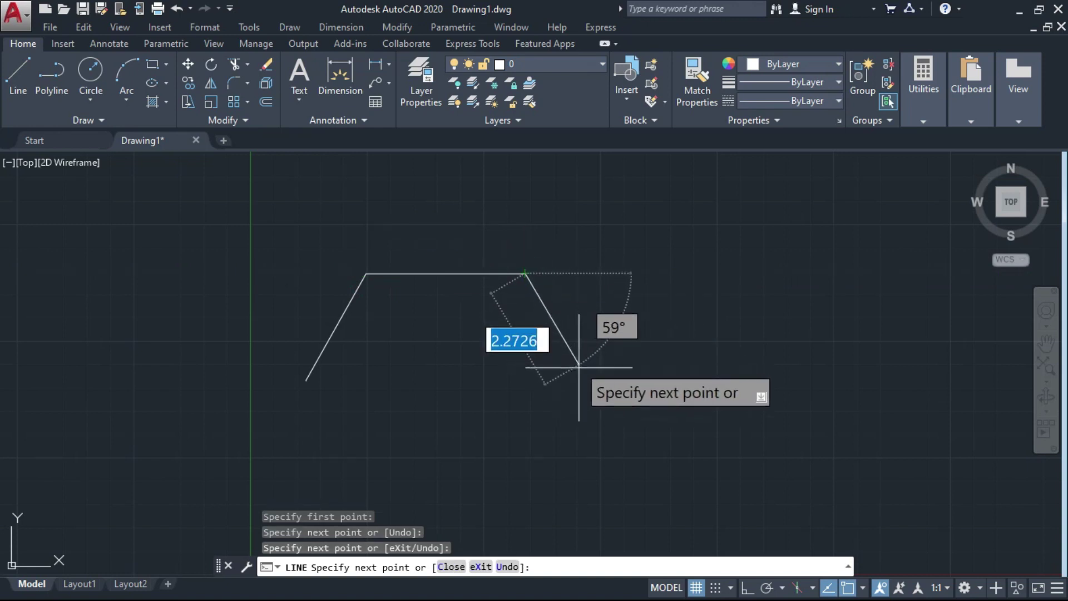
{"action": "left_click", "coordinate": [587, 387]}
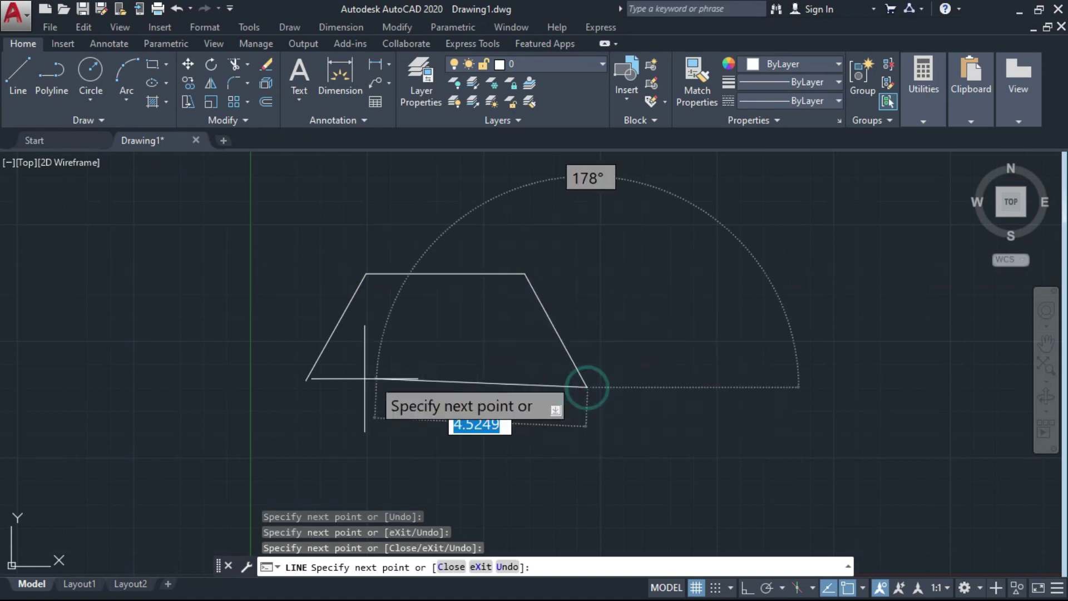
{"action": "left_click", "coordinate": [306, 380]}
{"action": "right_click", "coordinate": [222, 237]}
{"action": "left_click", "coordinate": [231, 243]}
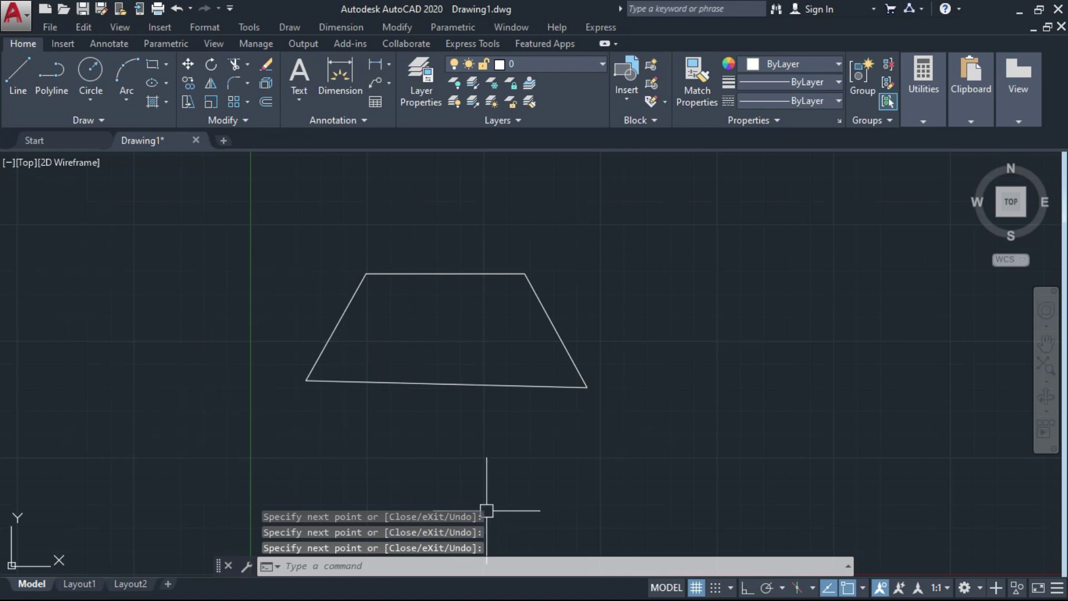
Step: Draw a similar closed trapezoid with the Polyline command, beside and to the right of the line-based one
{"action": "left_click", "coordinate": [54, 92]}
{"action": "left_click", "coordinate": [700, 389]}
{"action": "left_click", "coordinate": [767, 276]}
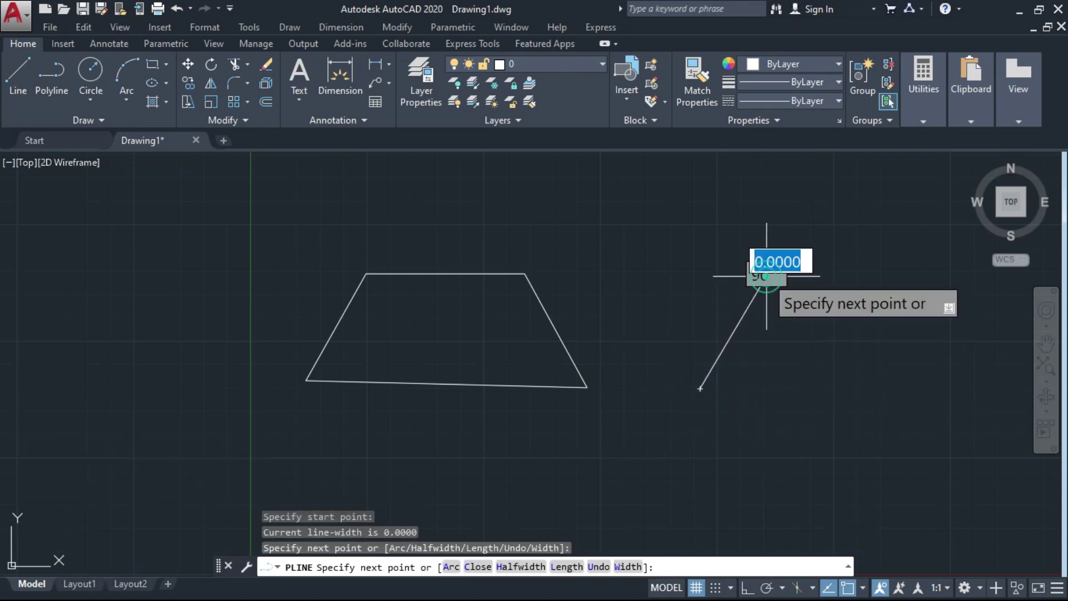
{"action": "left_click", "coordinate": [934, 277]}
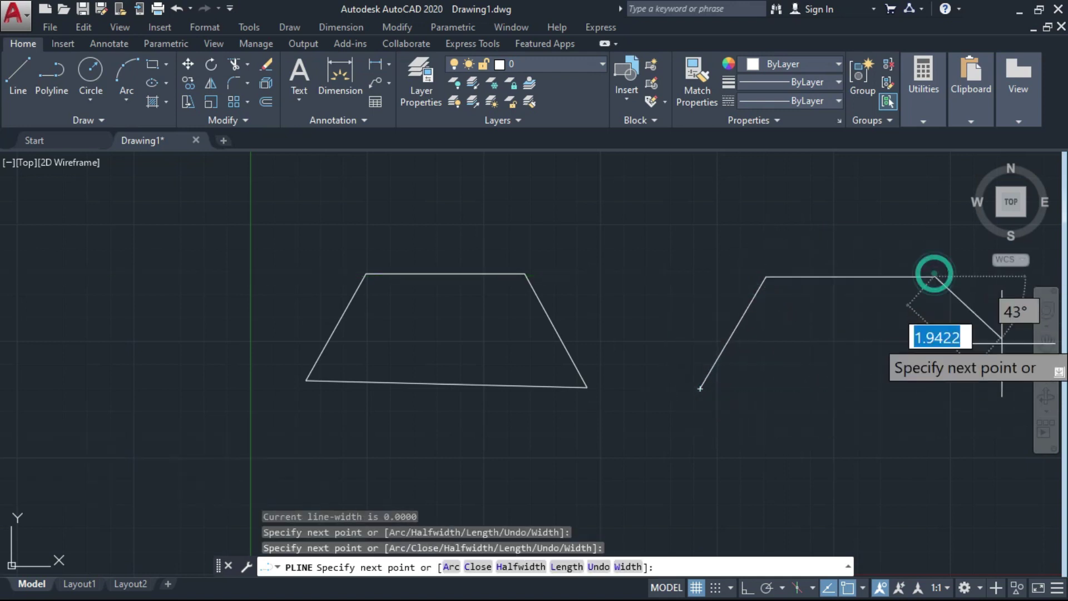
{"action": "left_click", "coordinate": [1012, 389]}
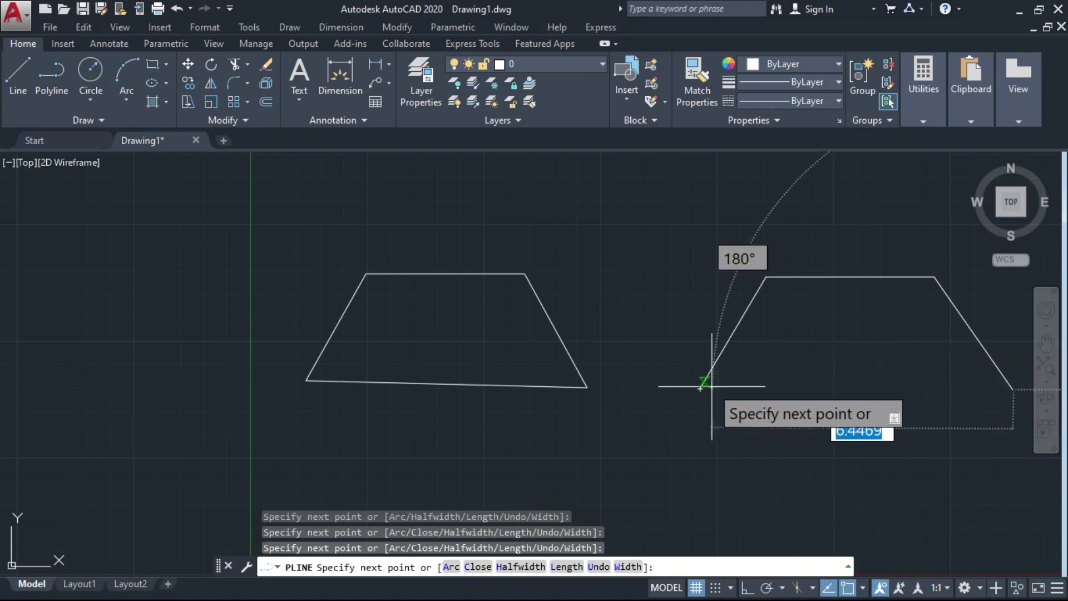
{"action": "left_click", "coordinate": [700, 389]}
{"action": "right_click", "coordinate": [616, 331]}
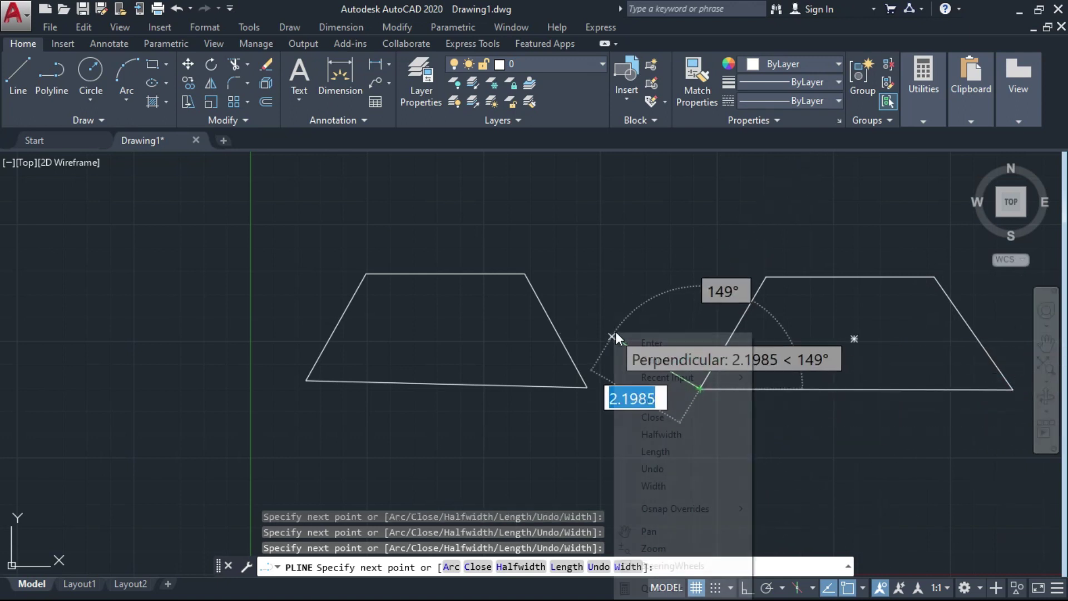
{"action": "left_click", "coordinate": [649, 341]}
Step: Compare selection behaviour by selecting the line trapezoid's right edge and the polyline trapezoid, clearing the selection at the end
{"action": "middle_click_drag", "start_coordinate": [647, 325], "coordinate": [460, 312]}
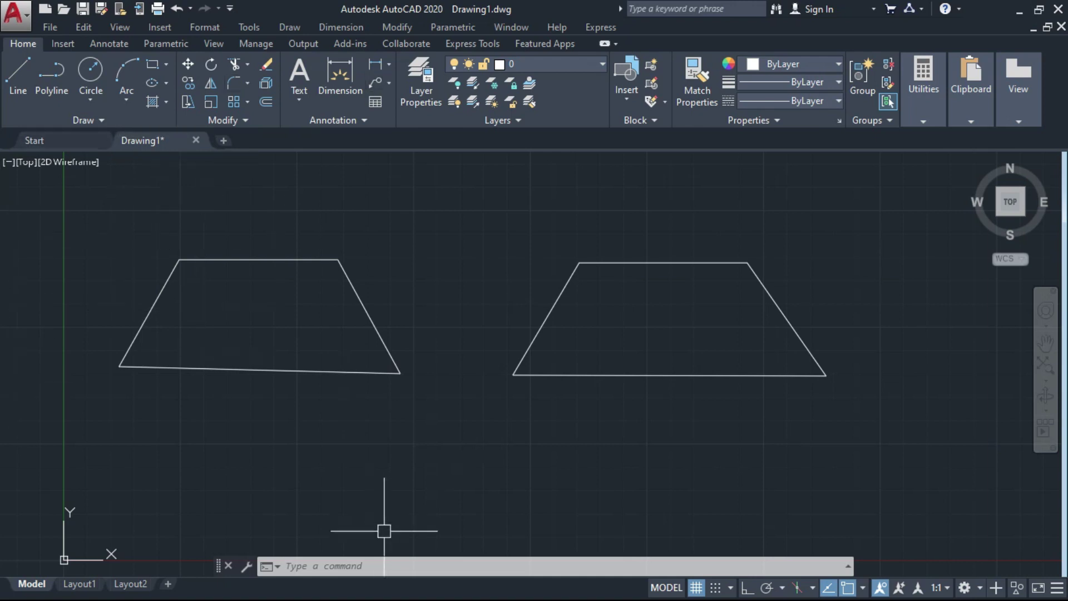
{"action": "left_click", "coordinate": [433, 283]}
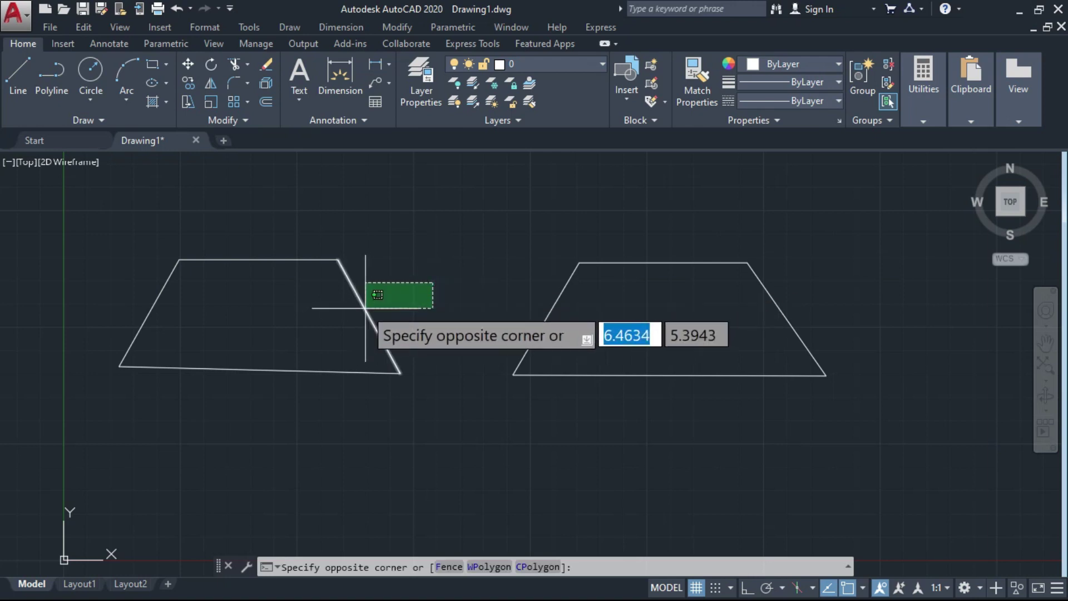
{"action": "left_click", "coordinate": [336, 309]}
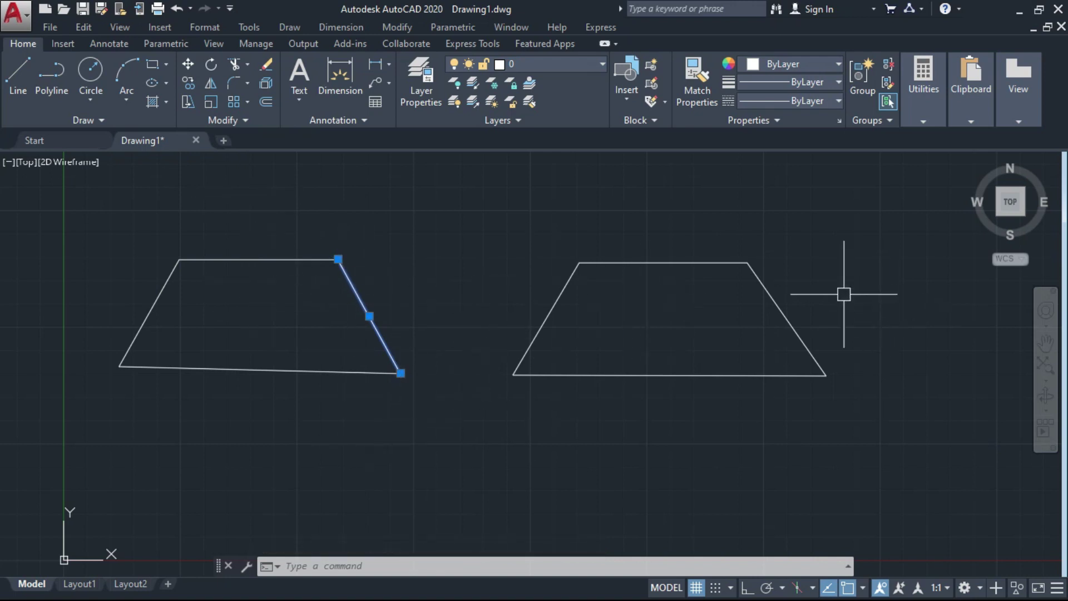
{"action": "left_click", "coordinate": [825, 292]}
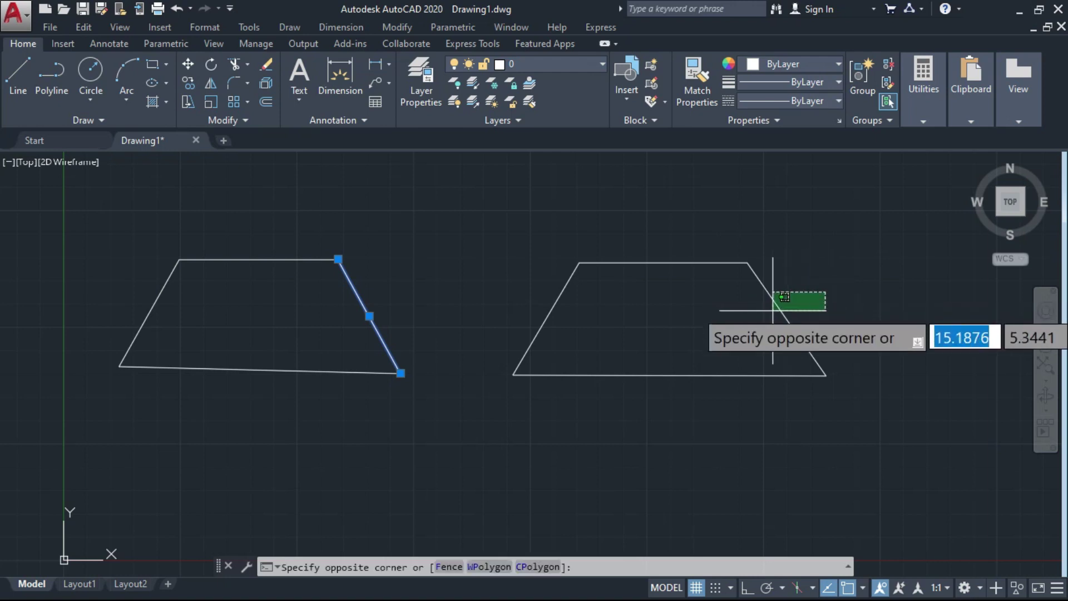
{"action": "left_click", "coordinate": [800, 319]}
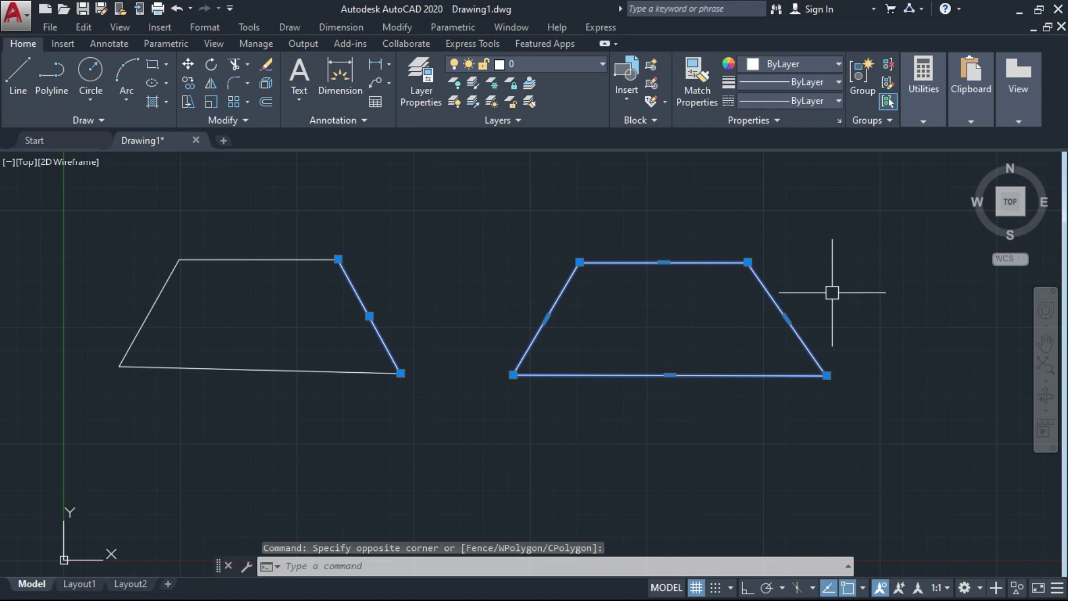
{"action": "mouse_move", "coordinate": [536, 321]}
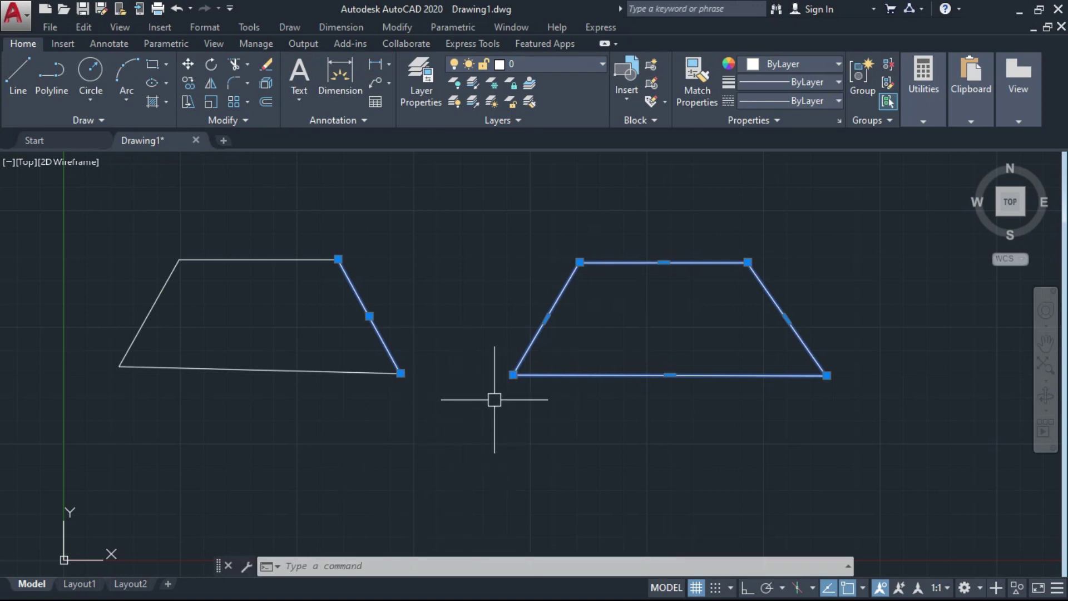
{"action": "key", "text": "Escape"}
{"action": "key", "text": "Escape"}
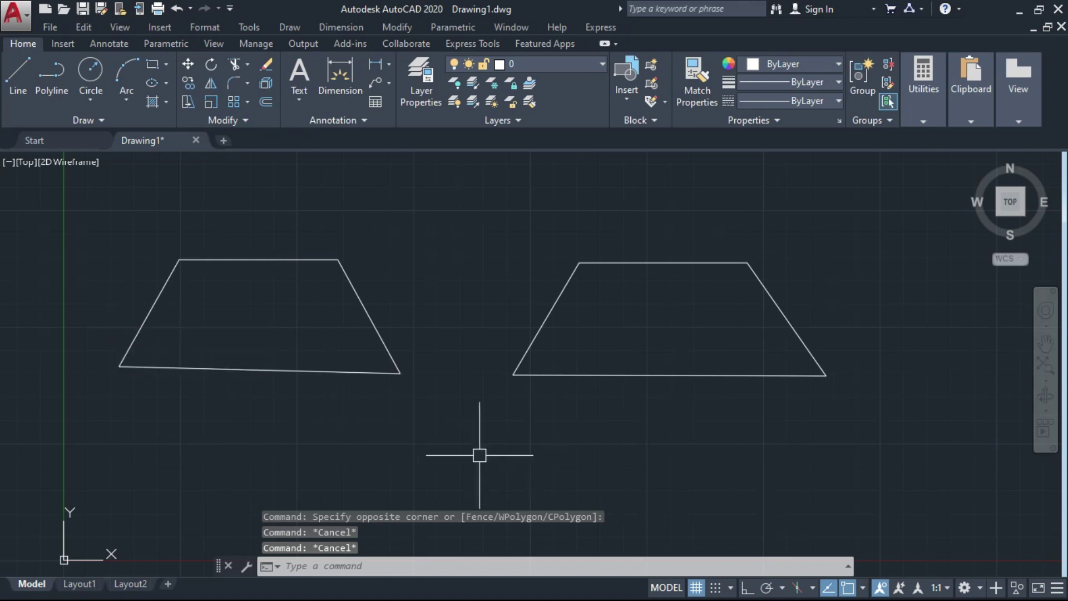
Step: Delete both trapezoids from the drawing
{"action": "left_click", "coordinate": [83, 245]}
{"action": "left_click", "coordinate": [953, 440]}
{"action": "key", "text": "Delete"}
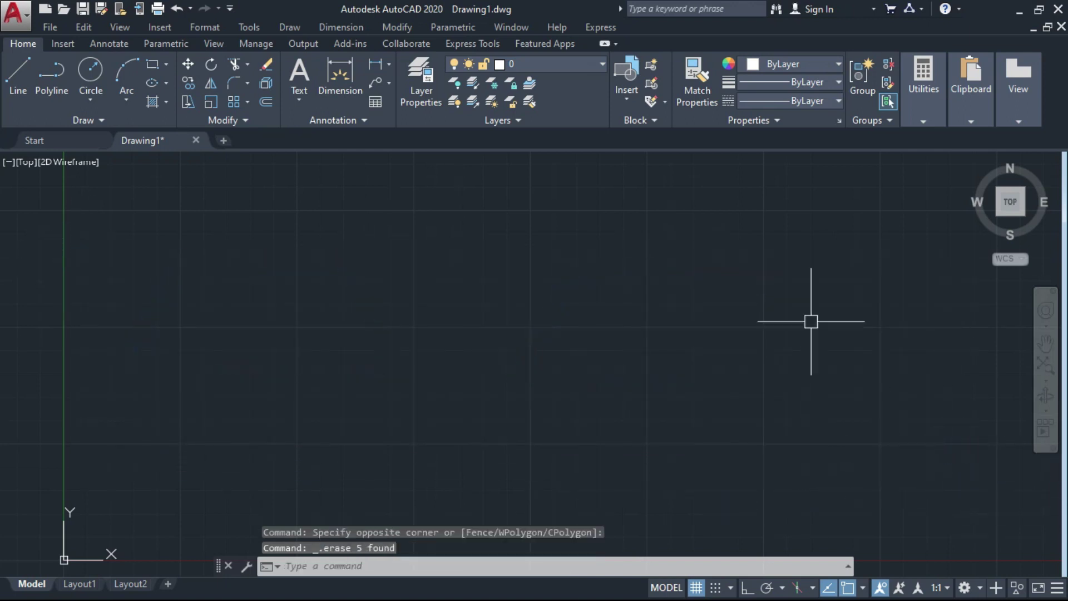
Step: Start a polyline in the empty drawing and place a zigzag of four freehand sloped segments running to the right
{"action": "left_click", "coordinate": [57, 94]}
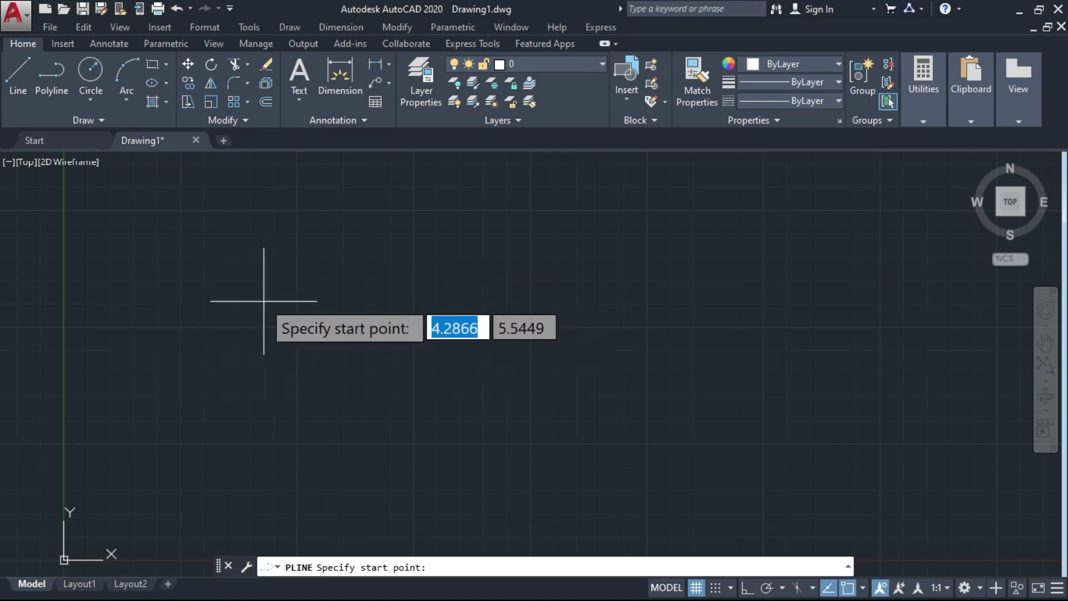
{"action": "left_click", "coordinate": [211, 284]}
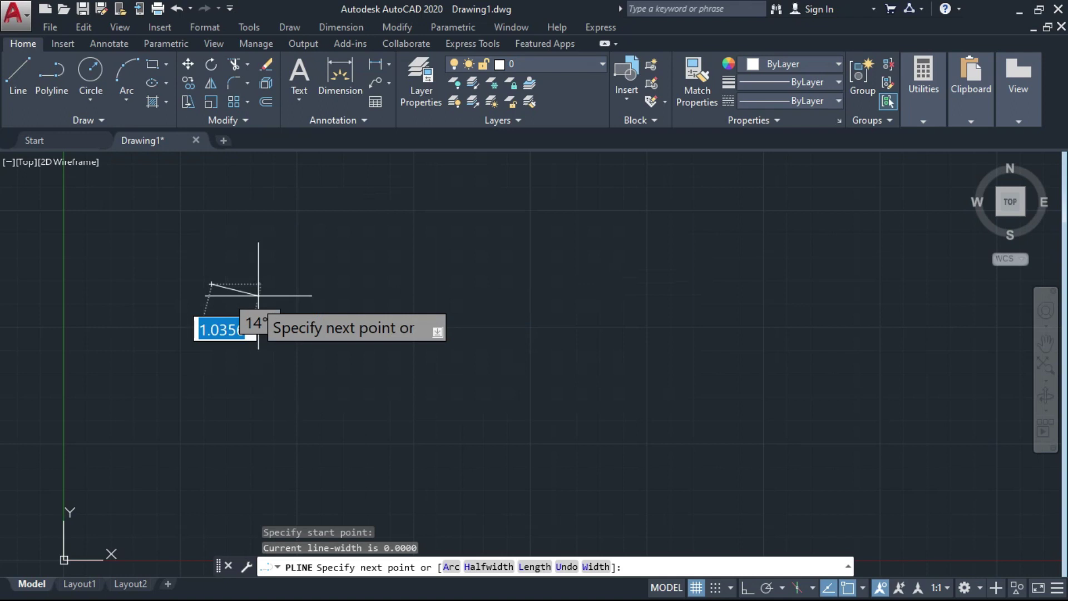
{"action": "left_click", "coordinate": [346, 230]}
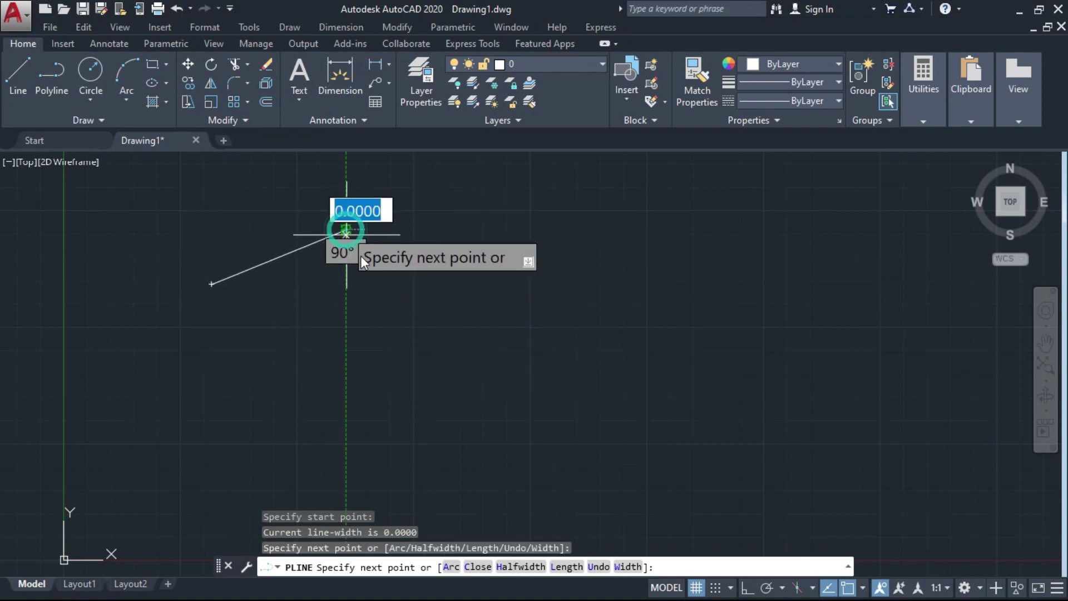
{"action": "left_click", "coordinate": [417, 326]}
{"action": "left_click", "coordinate": [510, 244]}
{"action": "left_click", "coordinate": [697, 293]}
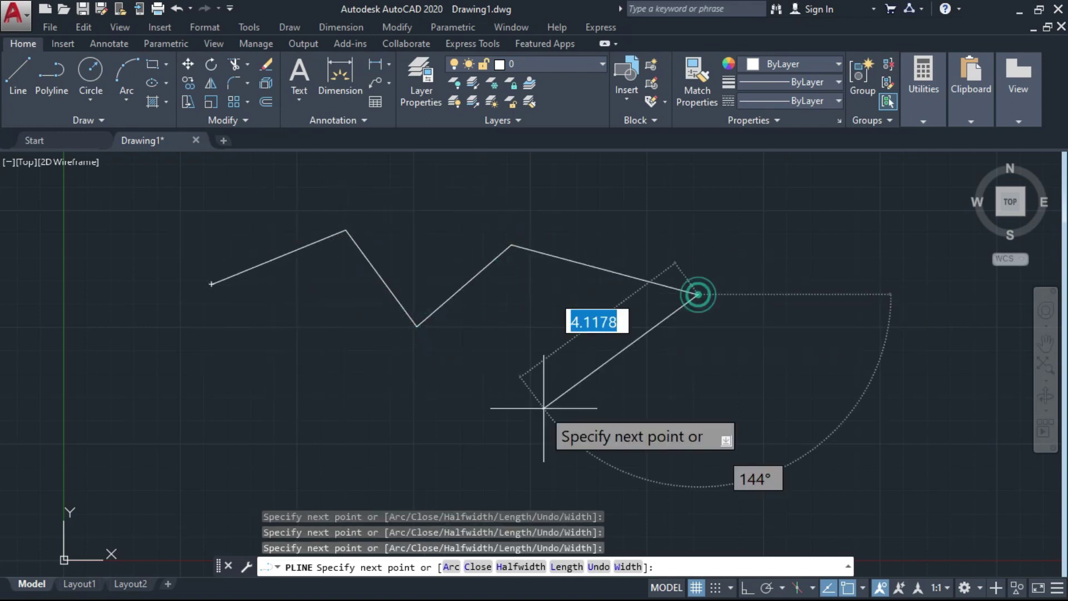
Step: Turn on Ortho mode and continue the polyline with four stepped segments going right, down, right and up
{"action": "middle_click_drag", "start_coordinate": [581, 381], "coordinate": [497, 392]}
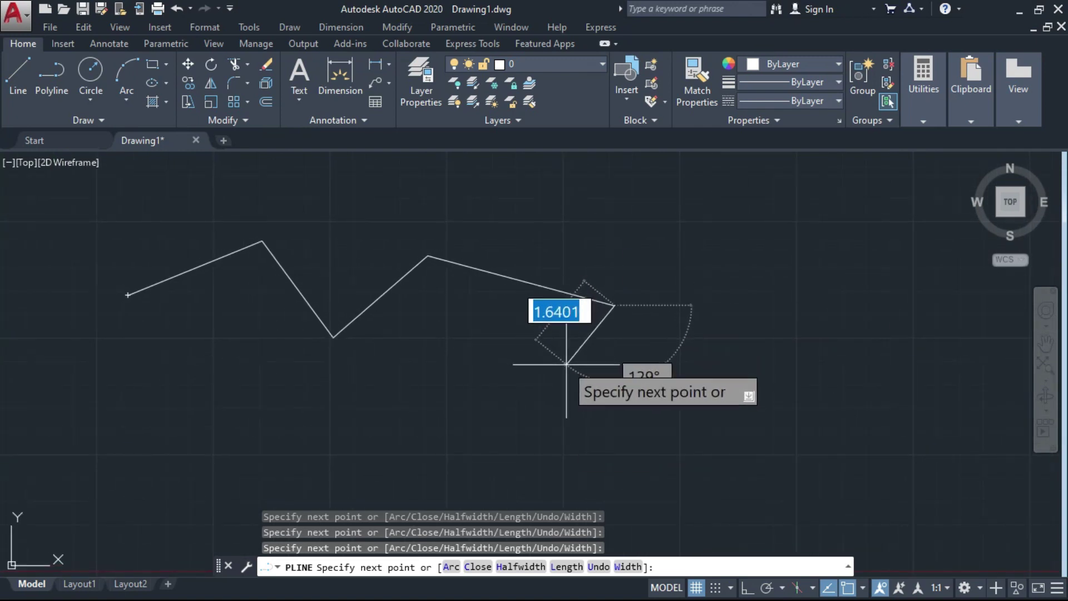
{"action": "middle_click_drag", "start_coordinate": [561, 443], "coordinate": [550, 410]}
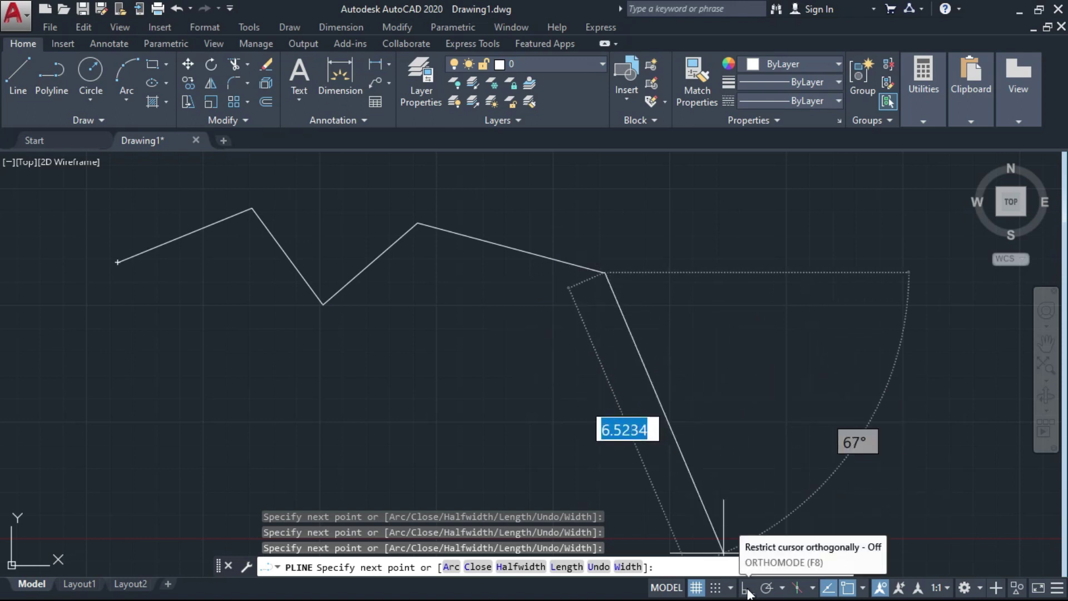
{"action": "key", "text": "F8"}
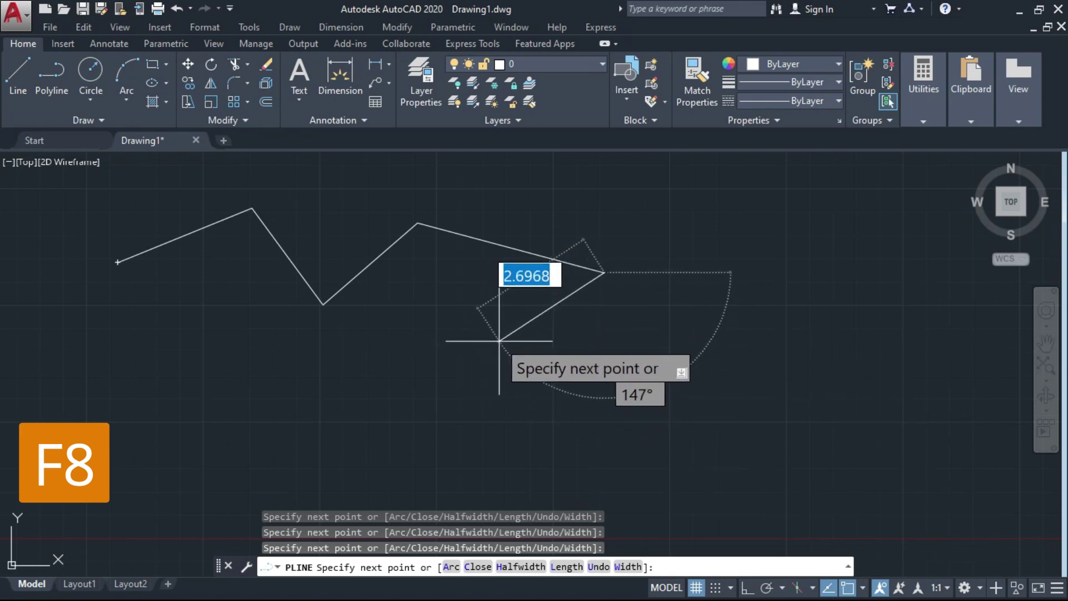
{"action": "key", "text": "F8"}
{"action": "middle_click_drag", "start_coordinate": [763, 334], "coordinate": [561, 334]}
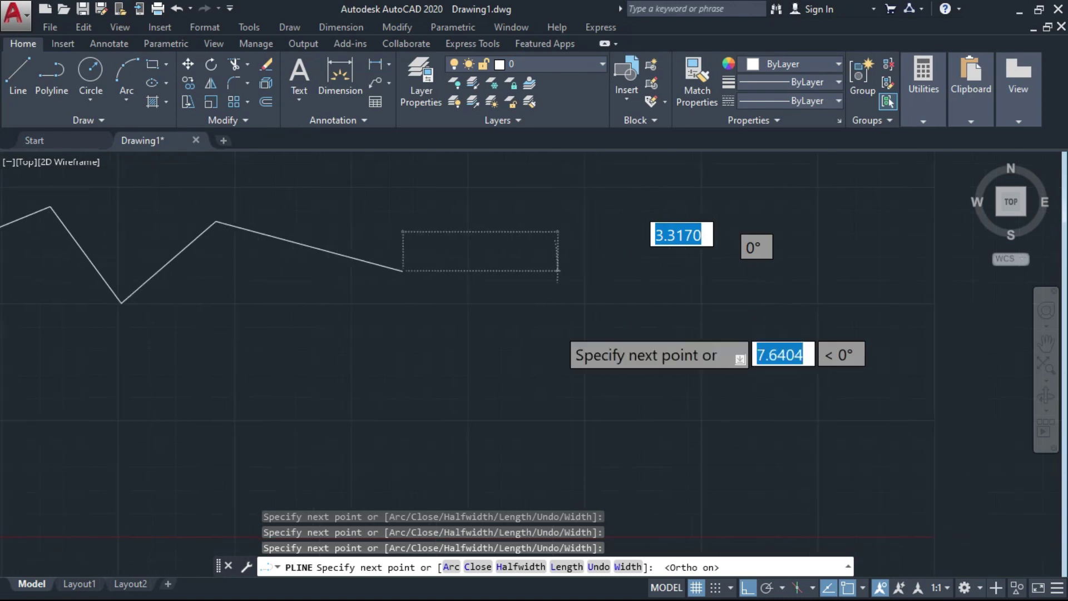
{"action": "left_click", "coordinate": [593, 299]}
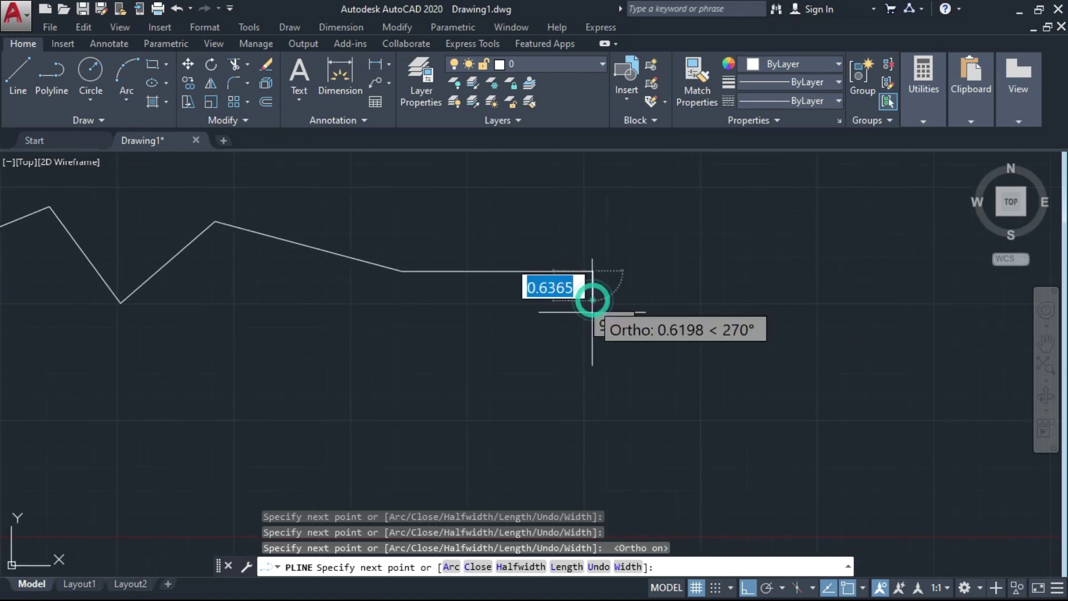
{"action": "left_click", "coordinate": [590, 376]}
{"action": "left_click", "coordinate": [710, 376]}
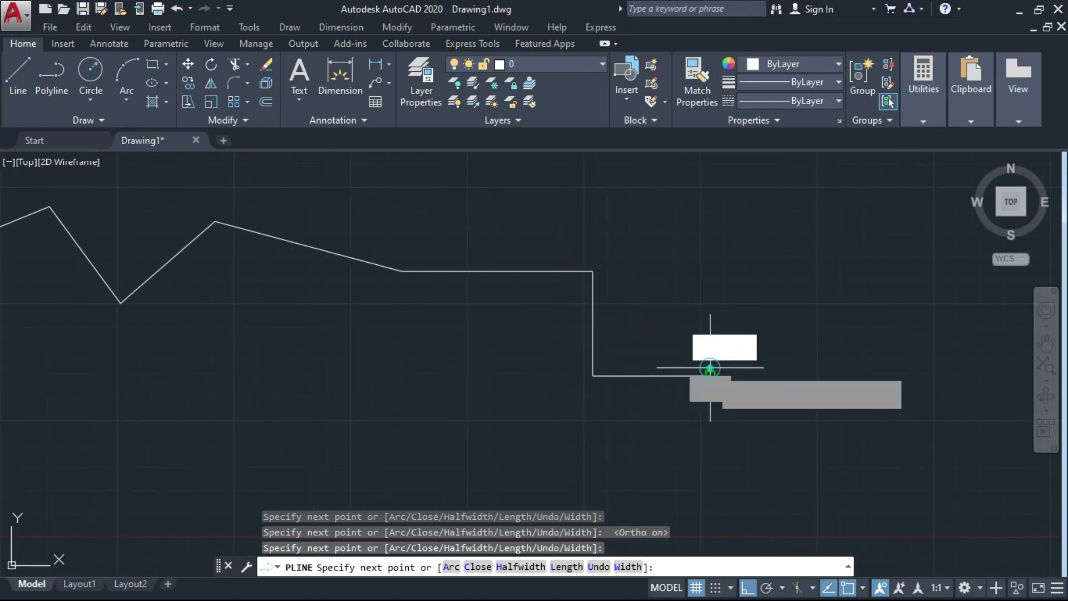
{"action": "left_click", "coordinate": [712, 299]}
Step: Switch the polyline to Arc mode and add an upward-bulging semicircle to the right, with its endpoint at distance 5
{"action": "mouse_move", "coordinate": [807, 301]}
{"action": "middle_mouse_down"}
{"action": "mouse_move", "coordinate": [596, 309]}
{"action": "mouse_move", "coordinate": [508, 269]}
{"action": "middle_mouse_up"}
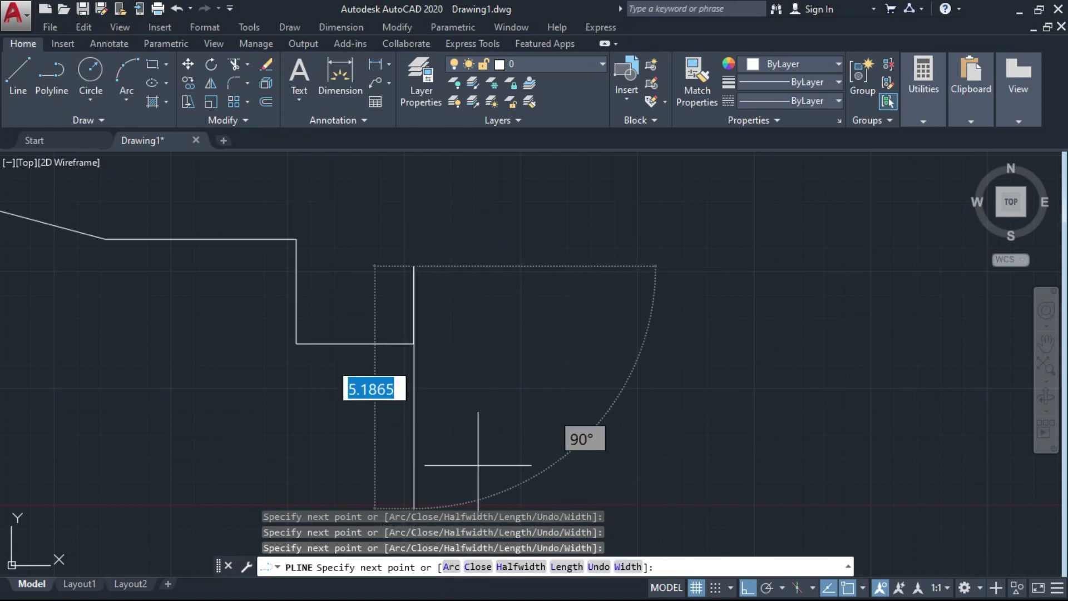
{"action": "type", "text": "a"}
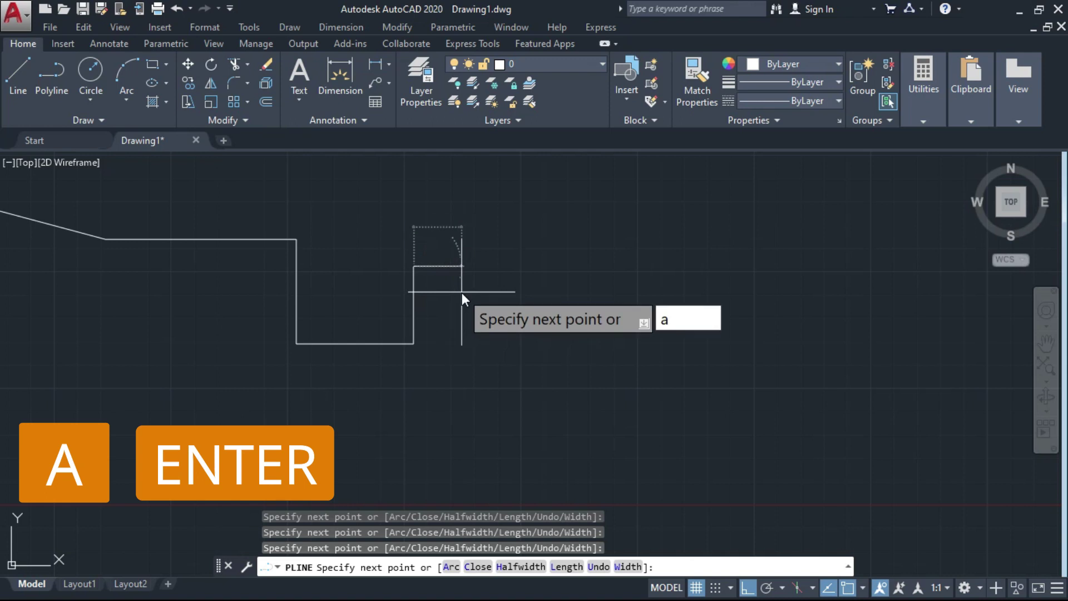
{"action": "key", "text": "Return"}
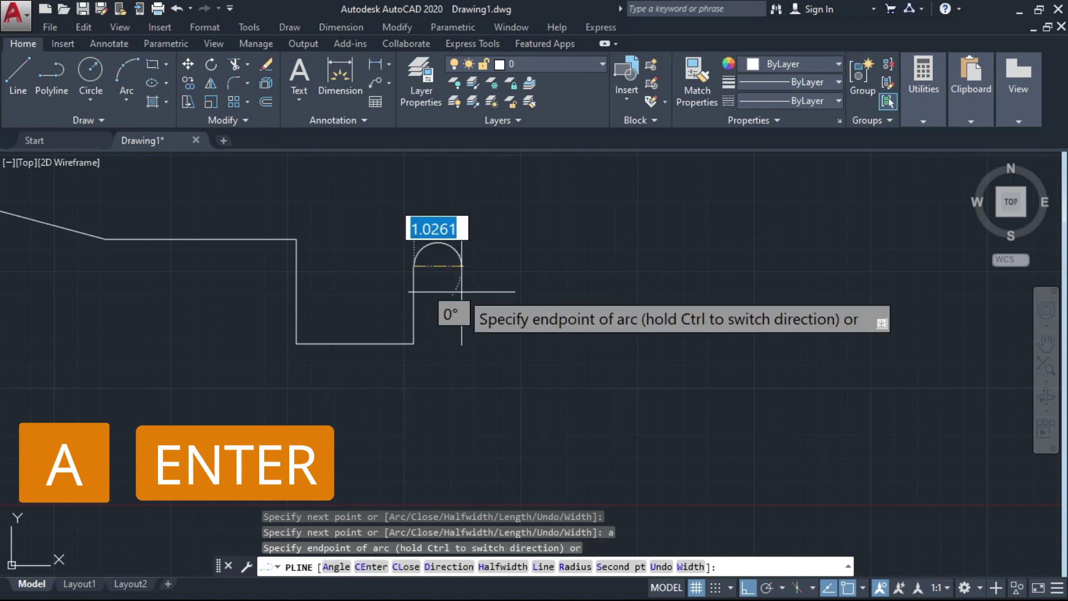
{"action": "middle_click_drag", "start_coordinate": [534, 290], "coordinate": [455, 322]}
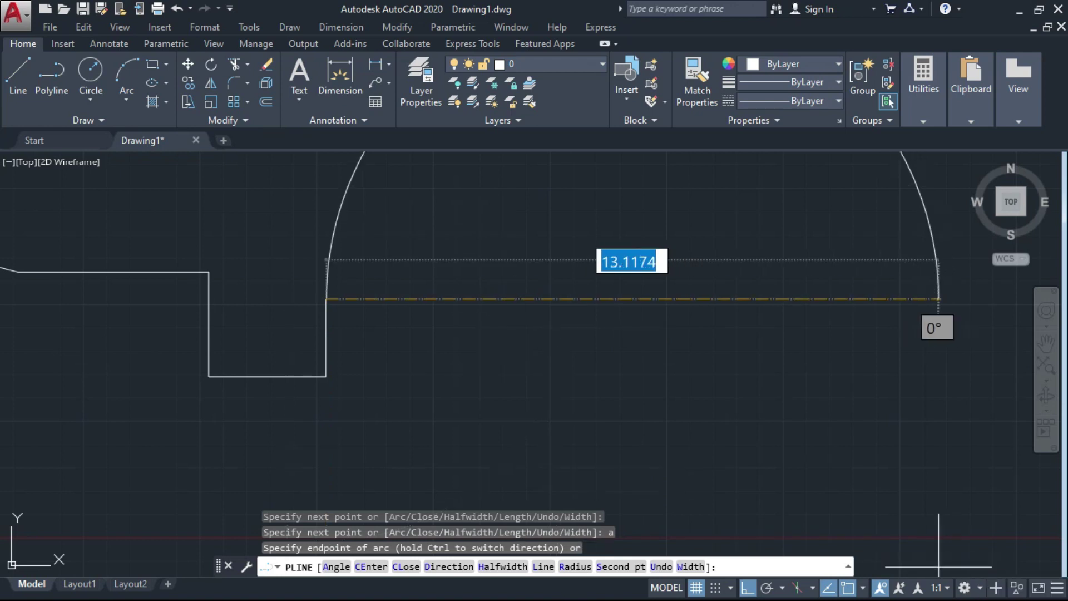
{"action": "key", "text": "ctrl"}
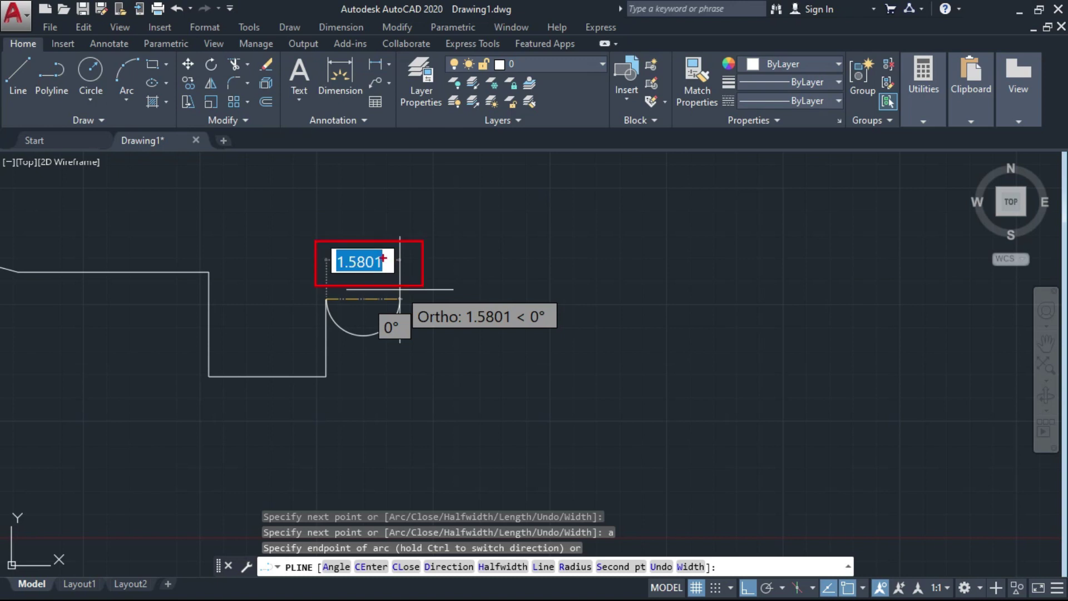
{"action": "key", "text": "ctrl"}
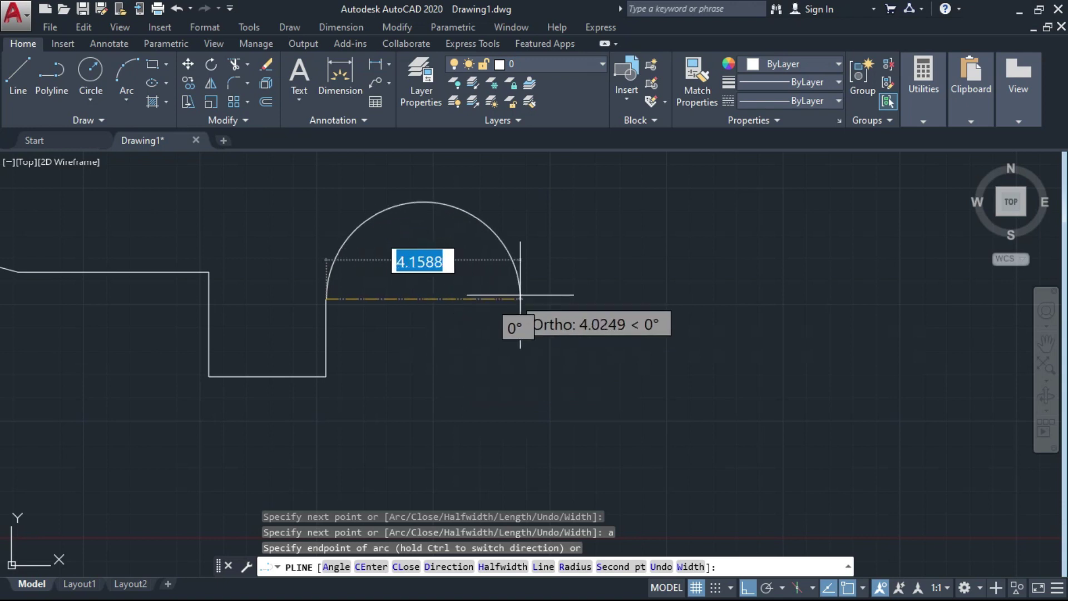
{"action": "type", "text": "5"}
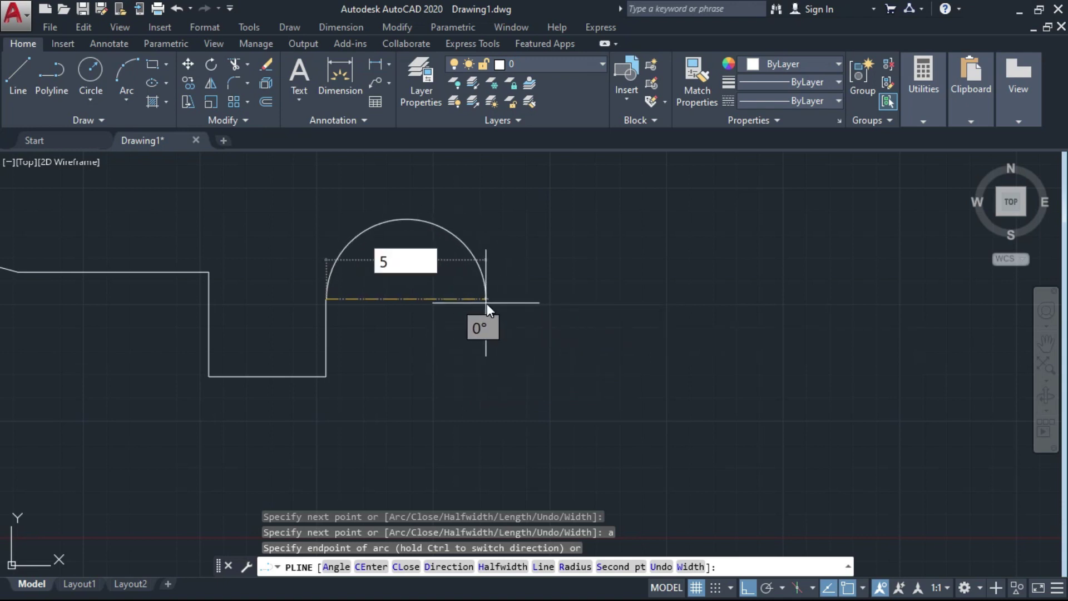
{"action": "key", "text": "Return"}
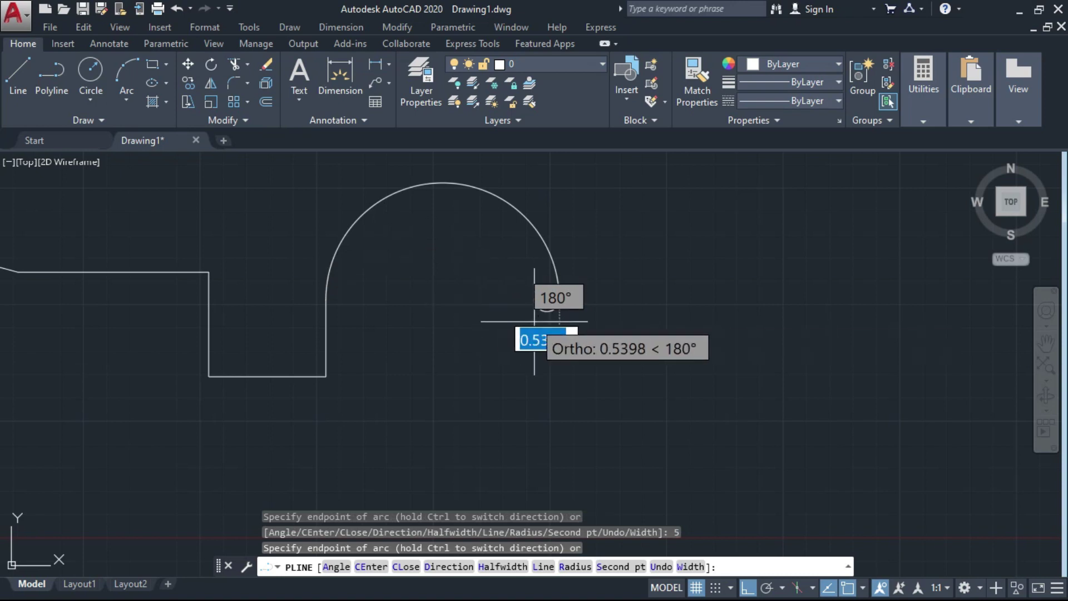
{"action": "middle_click_drag", "start_coordinate": [534, 321], "coordinate": [432, 342]}
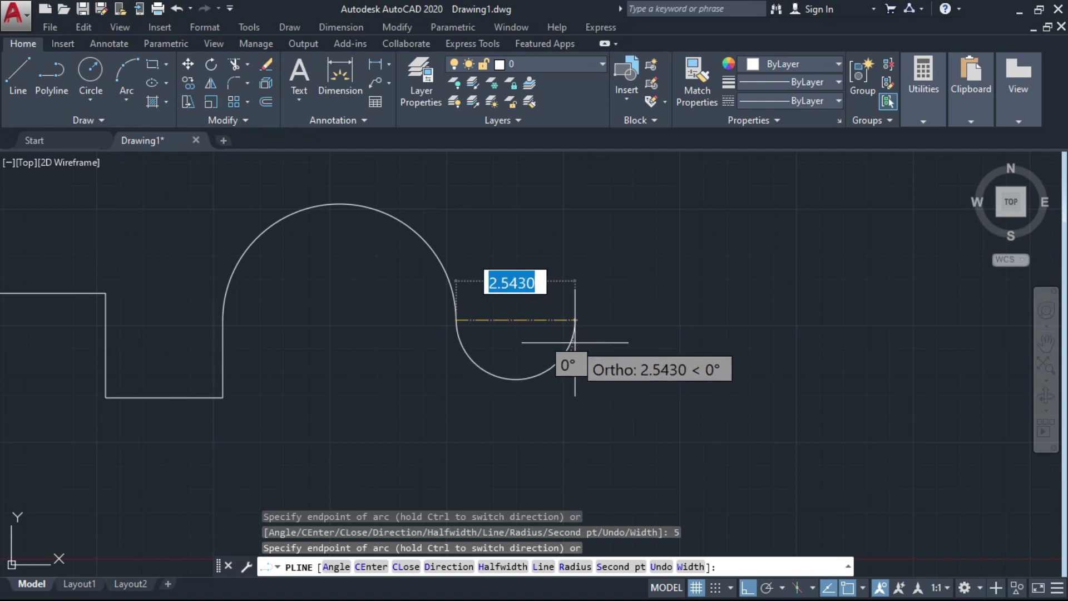
Step: Flip the arc direction and add a second upward-bulging semicircle to the right, with its endpoint at distance 5
{"action": "key", "text": "ctrl"}
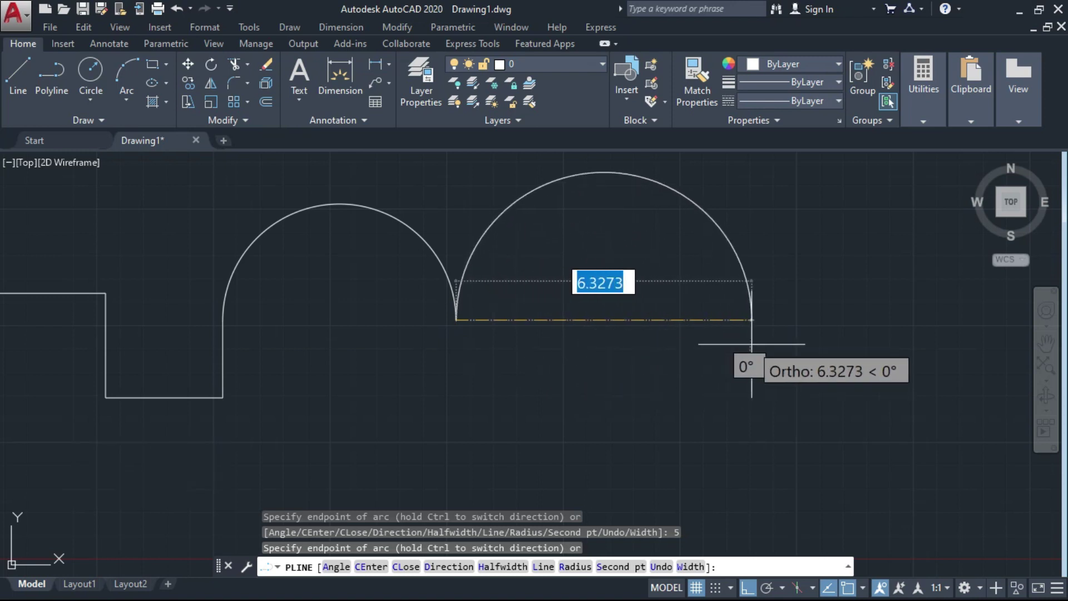
{"action": "type", "text": "5"}
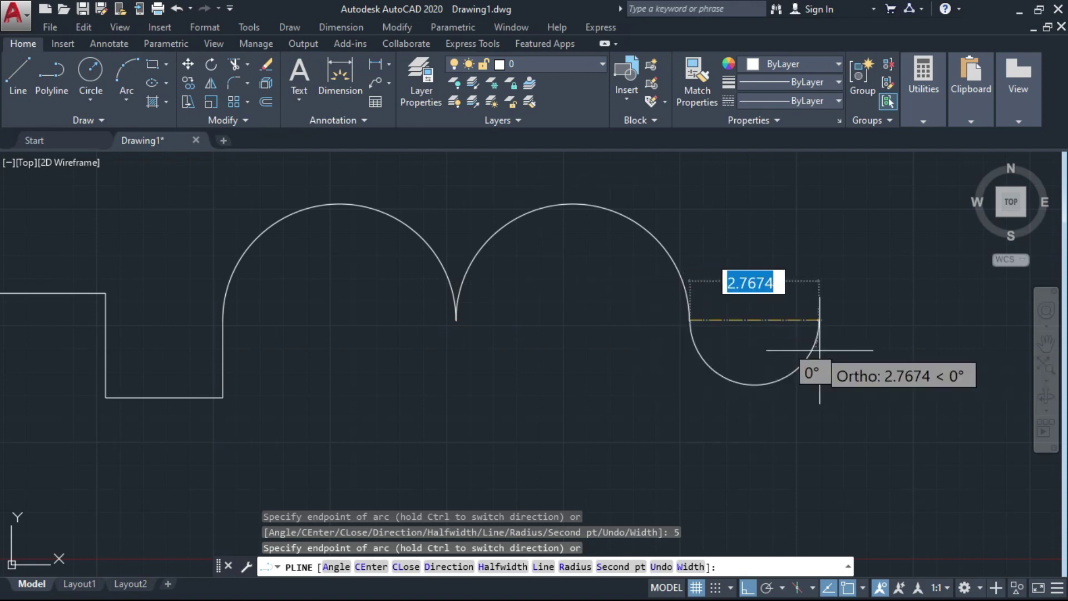
{"action": "scroll", "coordinate": [767, 353], "scroll_direction": "up", "scroll_amount": 5}
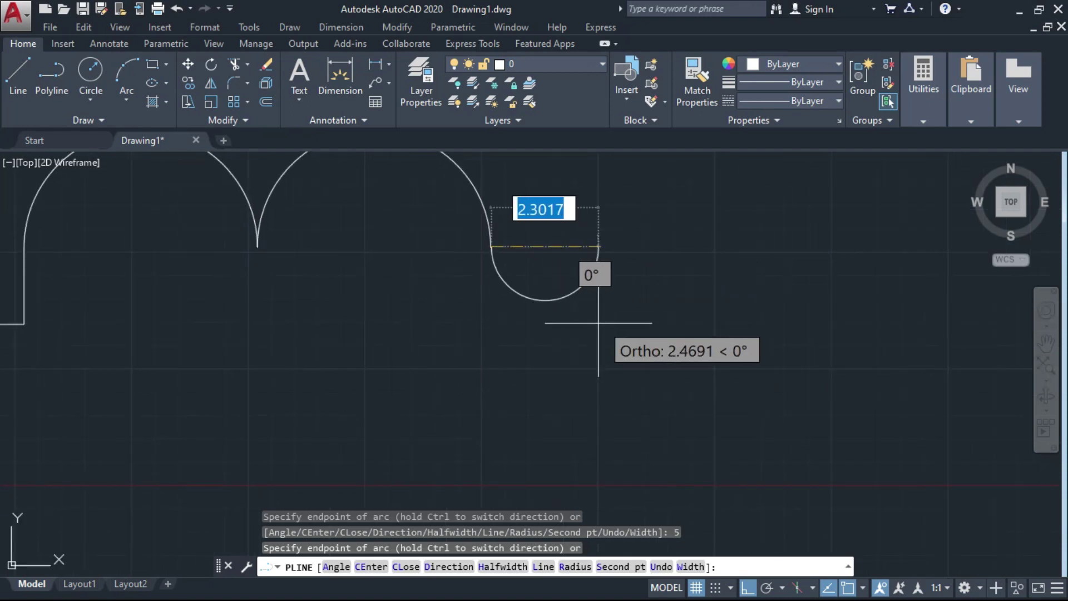
{"action": "scroll", "coordinate": [598, 322], "scroll_direction": "down", "scroll_amount": 2}
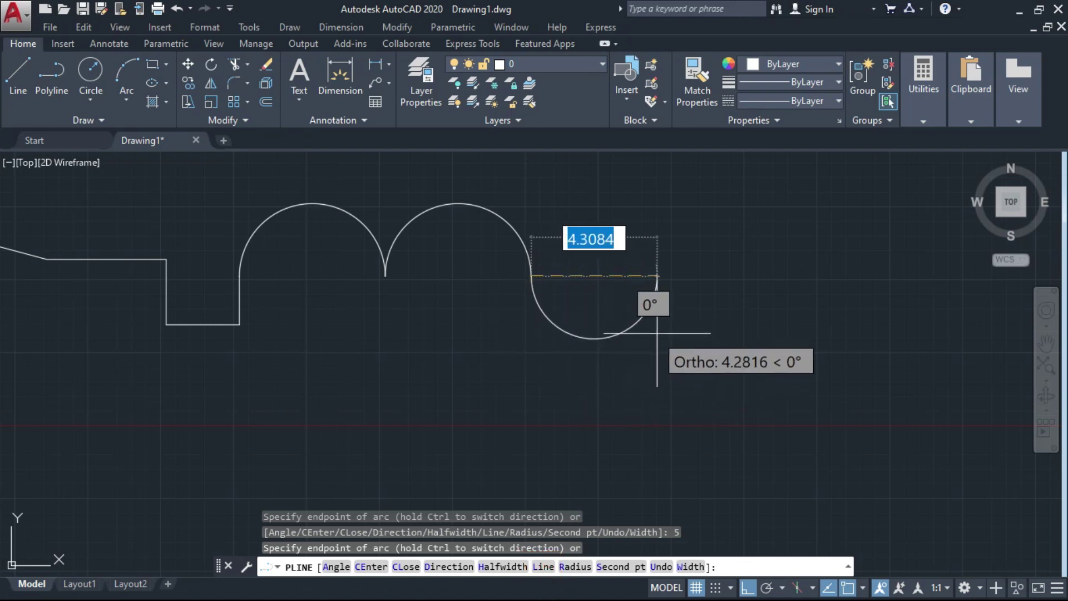
Step: Switch the polyline back to Line mode and add four stepped segments going right, down, right and up
{"action": "type", "text": "l"}
{"action": "key", "text": "Return"}
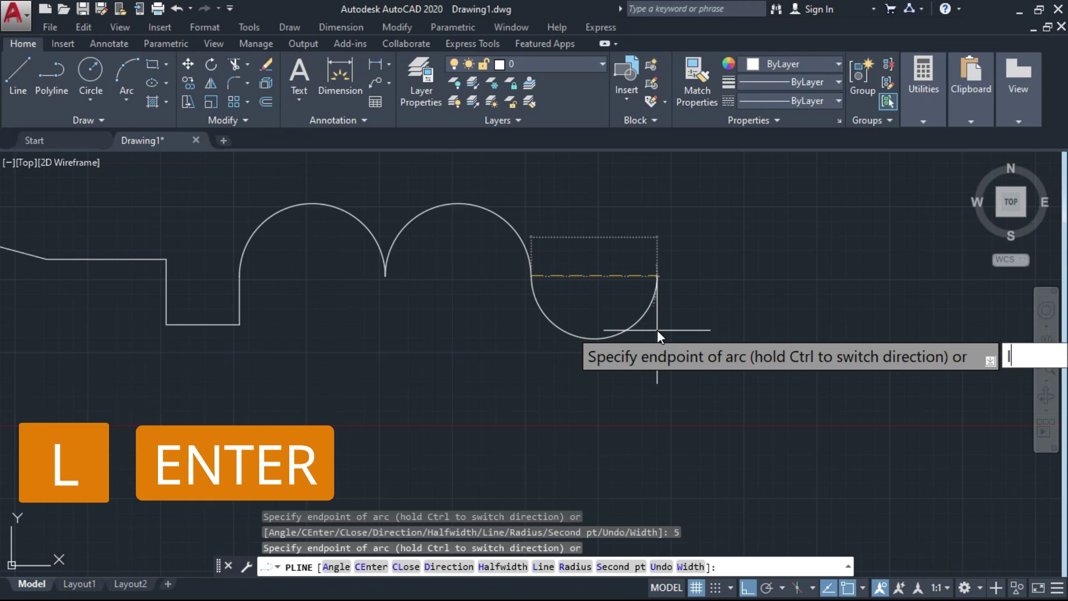
{"action": "middle_click_drag", "start_coordinate": [632, 330], "coordinate": [443, 330]}
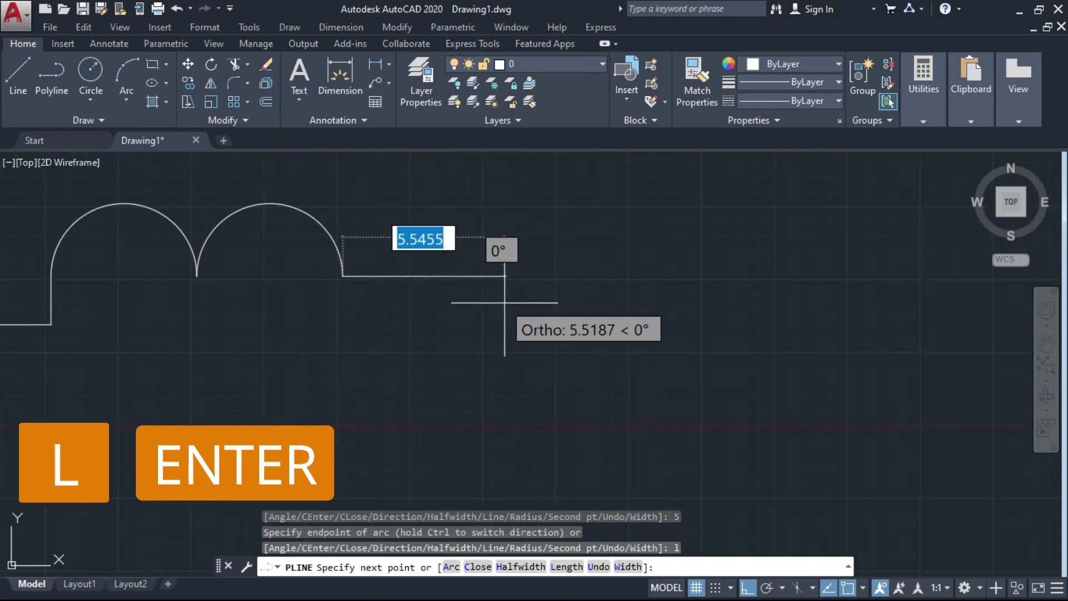
{"action": "left_click", "coordinate": [505, 276]}
{"action": "left_click", "coordinate": [505, 372]}
{"action": "left_click", "coordinate": [656, 371]}
{"action": "left_click", "coordinate": [656, 283]}
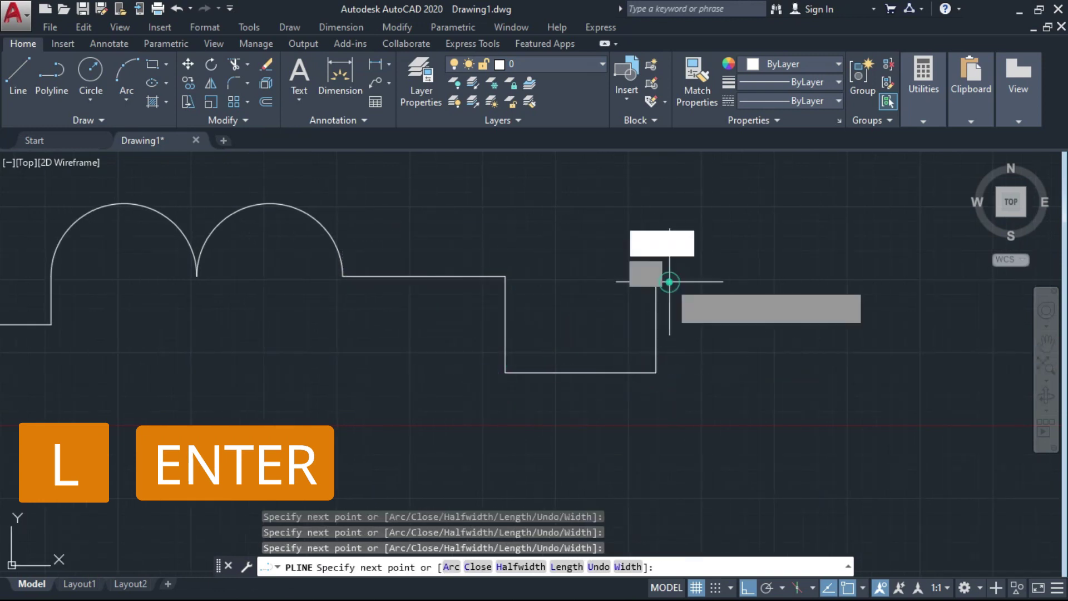
Step: Continue the polyline with segments going right, down, left, down and left, and end the command
{"action": "left_click", "coordinate": [801, 282]}
{"action": "left_click", "coordinate": [801, 374]}
{"action": "left_click", "coordinate": [699, 438]}
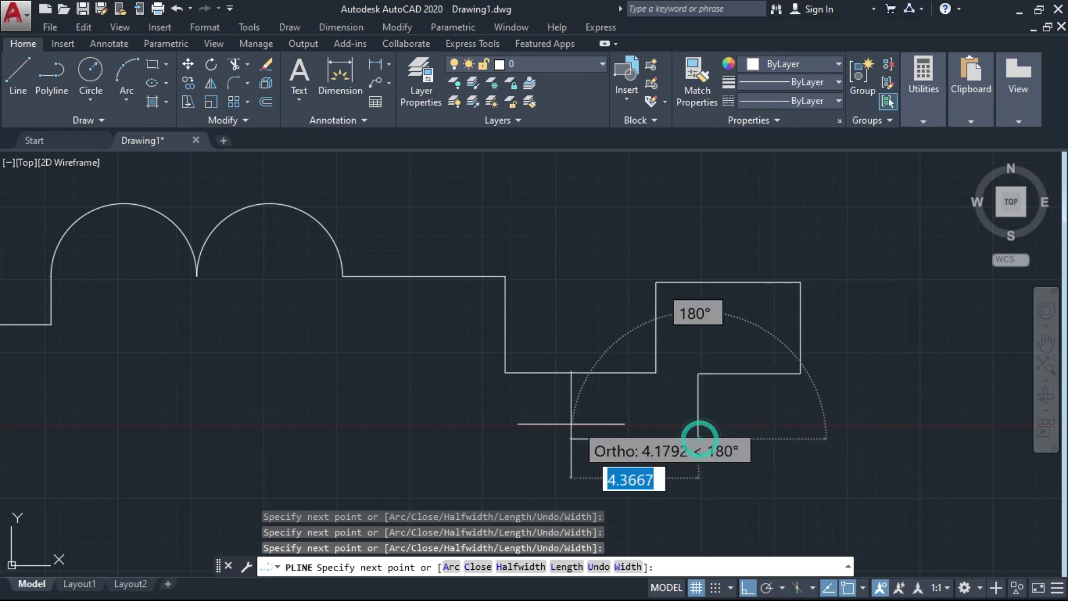
{"action": "left_click", "coordinate": [571, 424]}
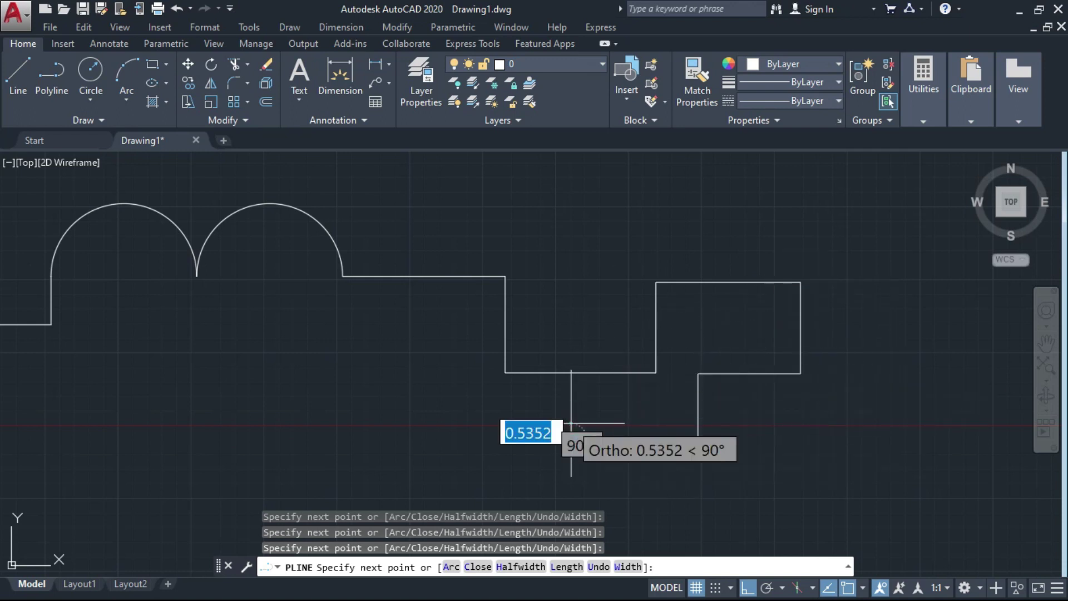
{"action": "key", "text": "Escape"}
{"action": "key", "text": "Escape"}
{"action": "scroll", "coordinate": [448, 399], "scroll_direction": "down", "scroll_amount": 4}
{"action": "middle_click_drag", "start_coordinate": [449, 401], "coordinate": [580, 322]}
{"action": "middle_click_drag", "start_coordinate": [458, 346], "coordinate": [380, 290]}
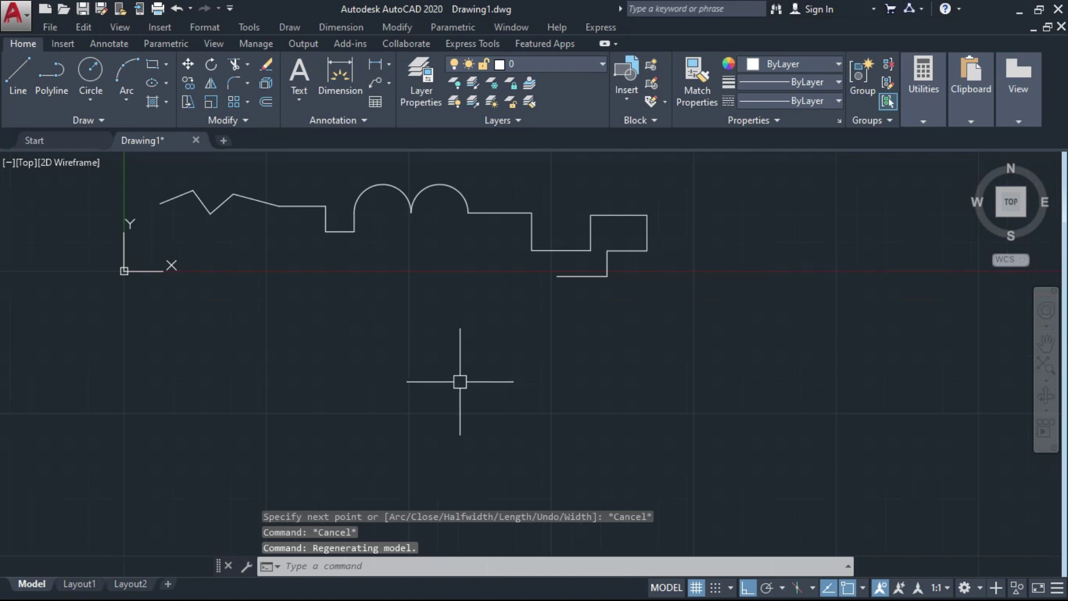
Step: Start a new polyline below the first one, with a starting half-width of 1 and an ending half-width of .5
{"action": "key", "text": "Escape"}
{"action": "type", "text": "pl"}
{"action": "key", "text": "Return"}
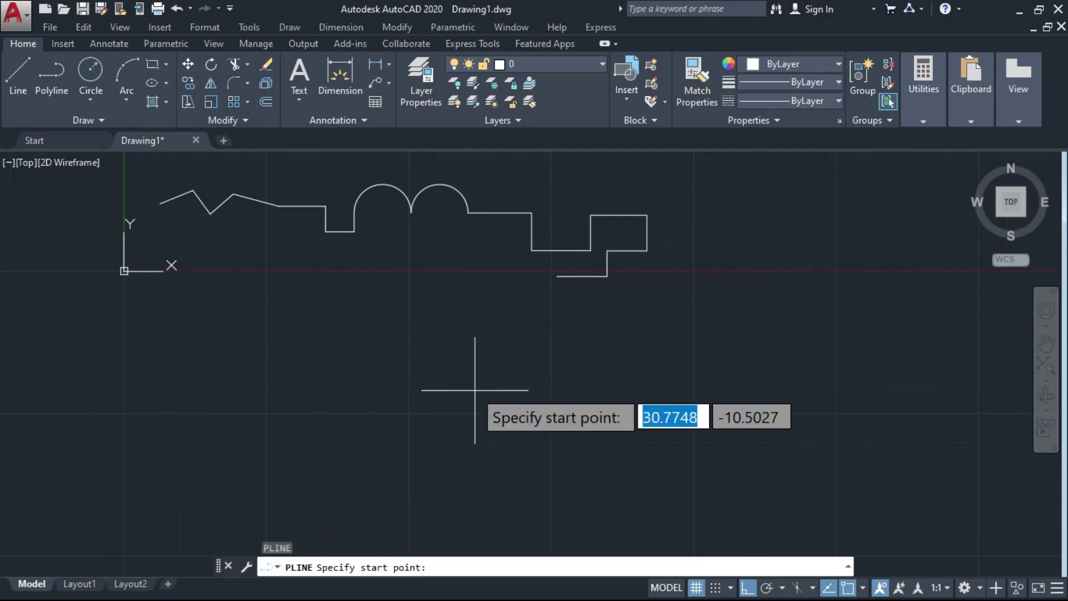
{"action": "left_click", "coordinate": [337, 372]}
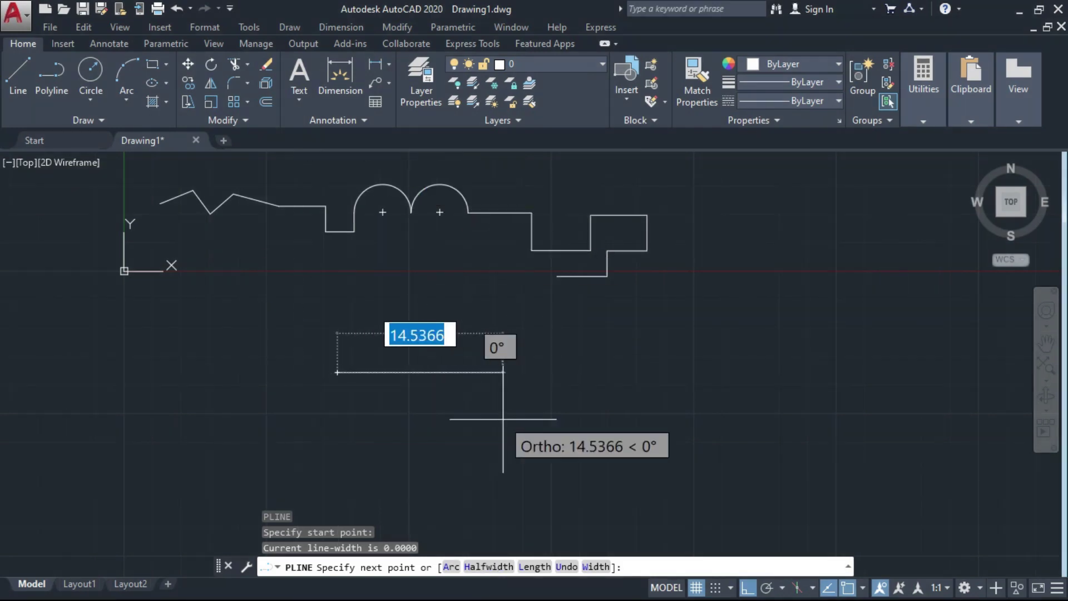
{"action": "type", "text": "h"}
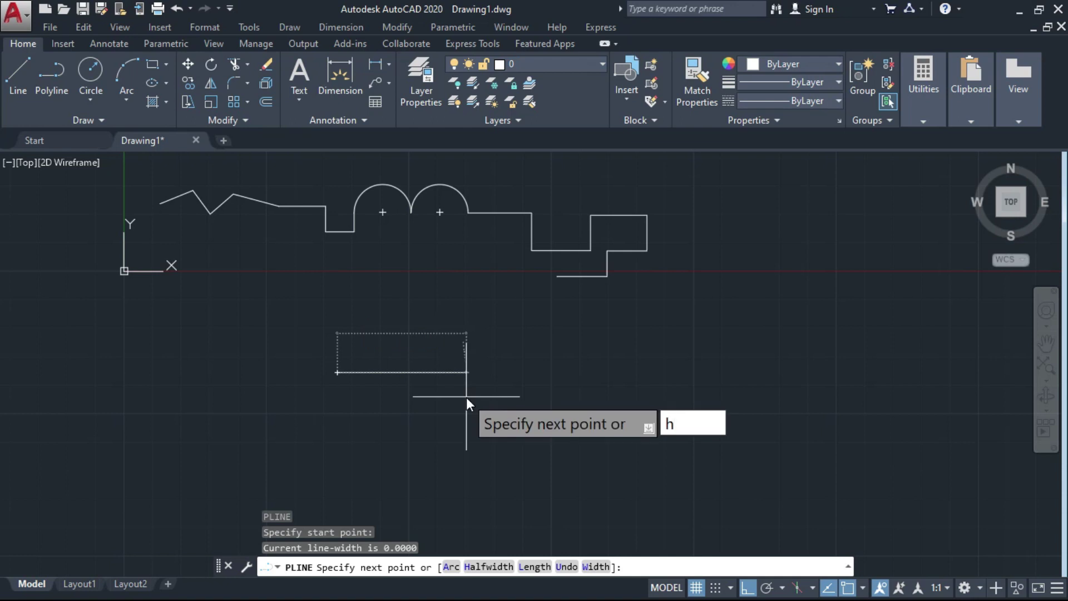
{"action": "key", "text": "Return"}
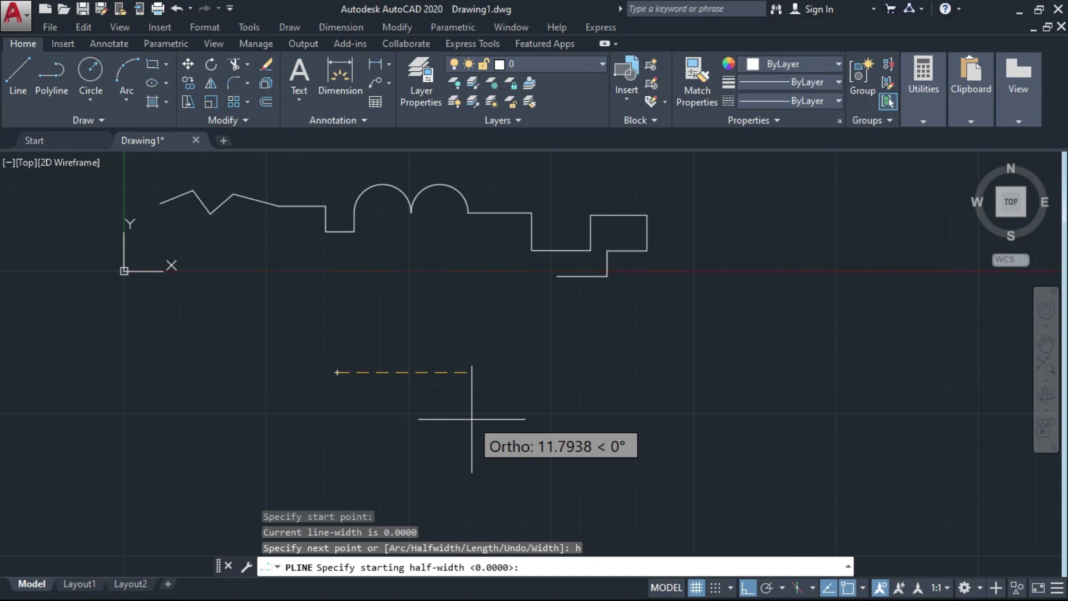
{"action": "type", "text": "1"}
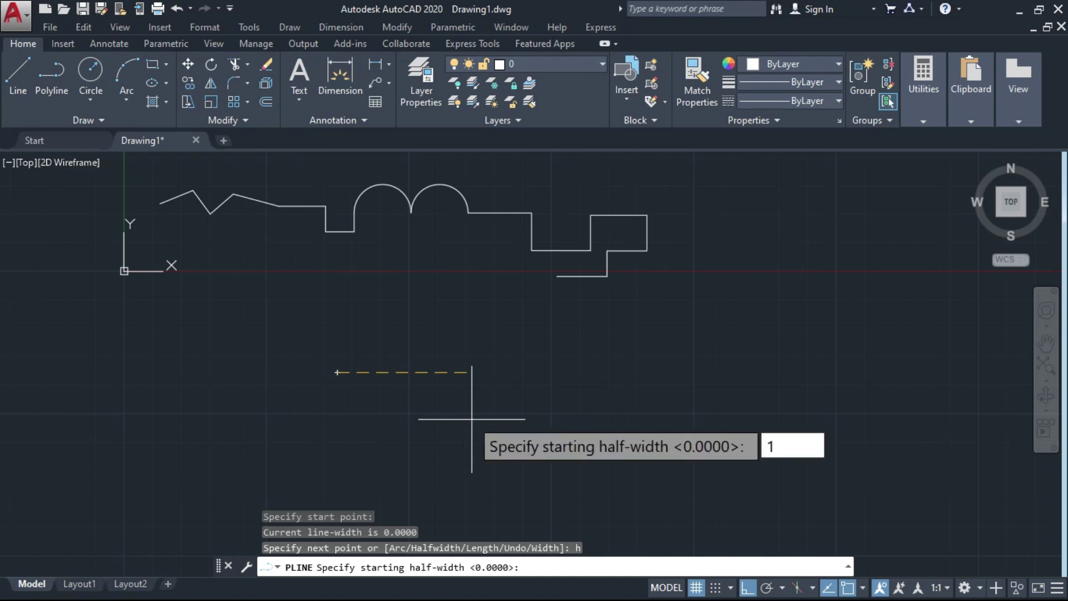
{"action": "key", "text": "Return"}
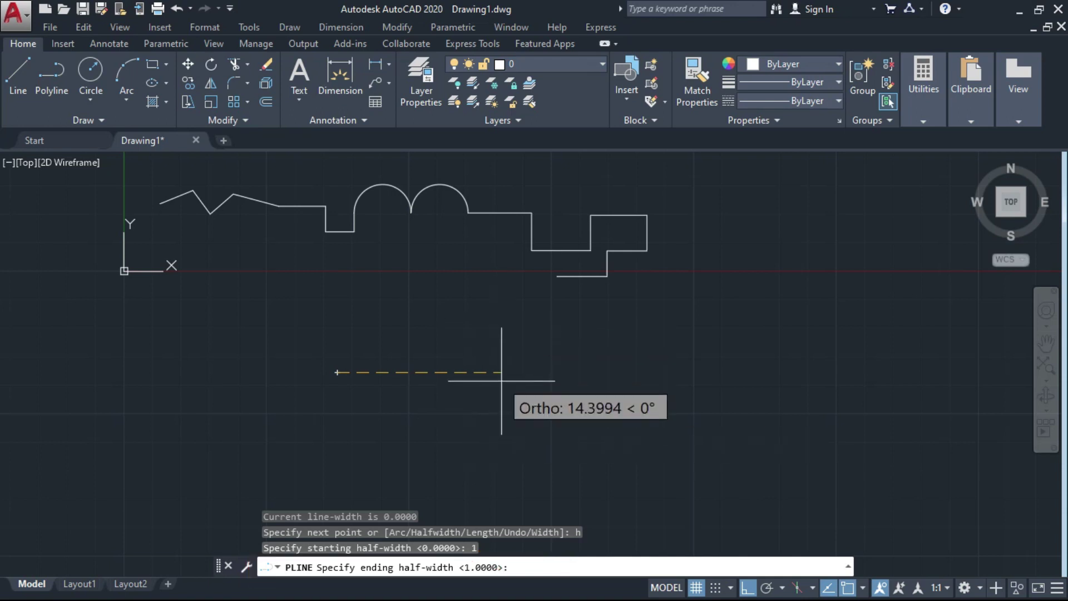
{"action": "type", "text": "."}
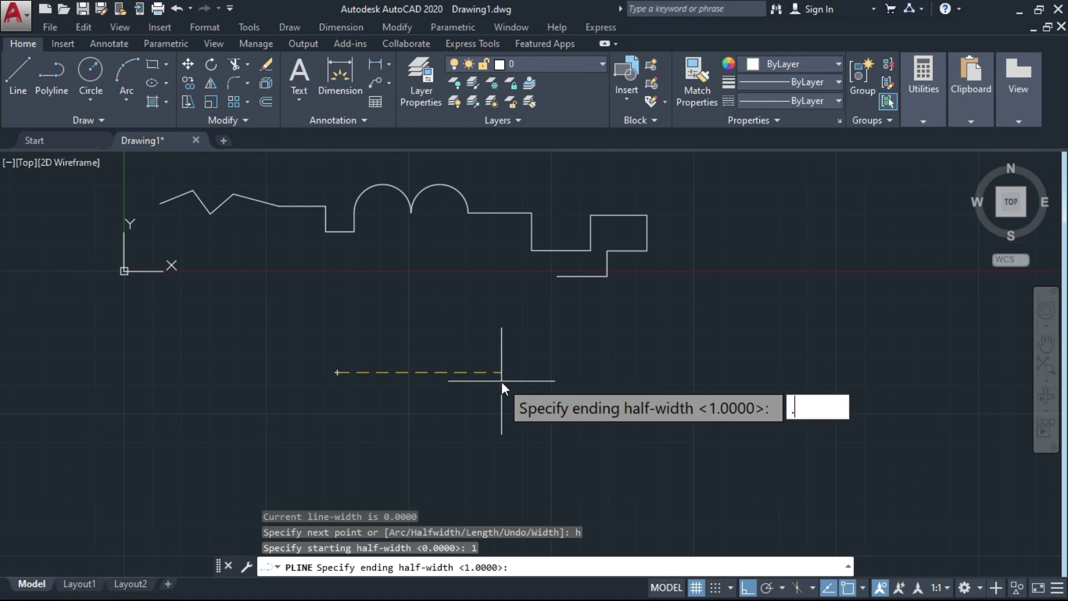
{"action": "type", "text": "5"}
{"action": "key", "text": "Return"}
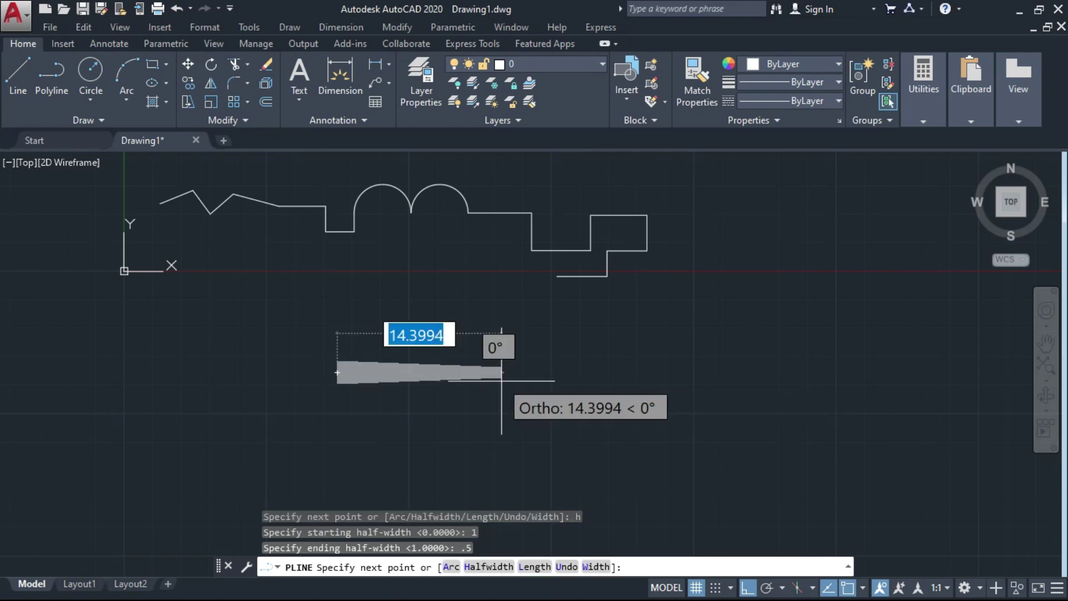
Step: Draw the tapered polyline segment horizontally to the right with a length of 10, and finish the polyline
{"action": "scroll", "coordinate": [503, 381], "scroll_direction": "up", "scroll_amount": 2}
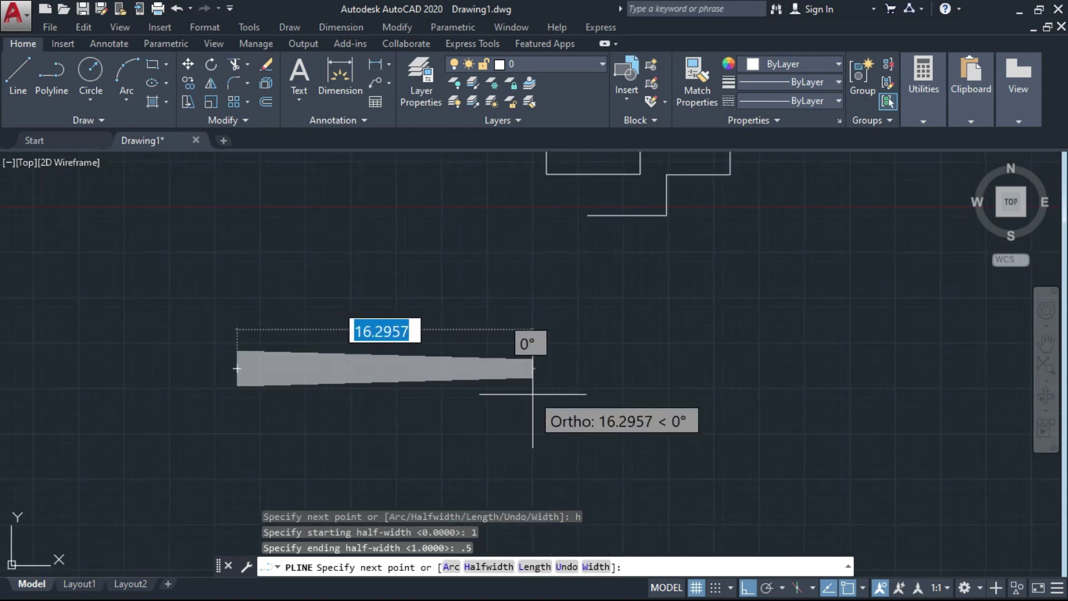
{"action": "scroll", "coordinate": [682, 384], "scroll_direction": "up", "scroll_amount": 3}
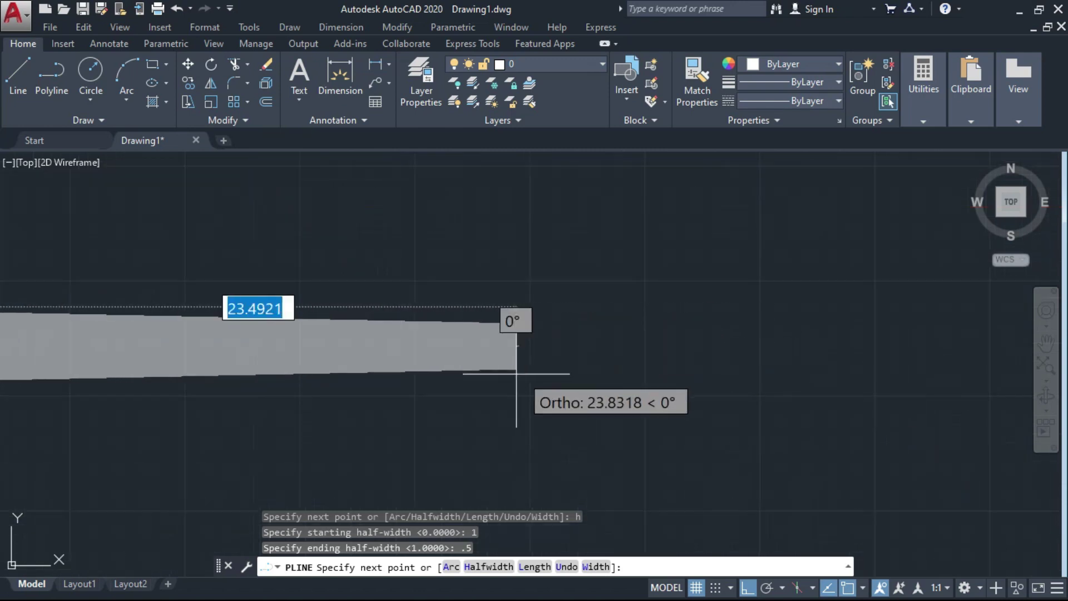
{"action": "scroll", "coordinate": [518, 371], "scroll_direction": "down", "scroll_amount": 3}
{"action": "middle_click_drag", "start_coordinate": [272, 377], "coordinate": [593, 351]}
{"action": "scroll", "coordinate": [335, 359], "scroll_direction": "up", "scroll_amount": 4}
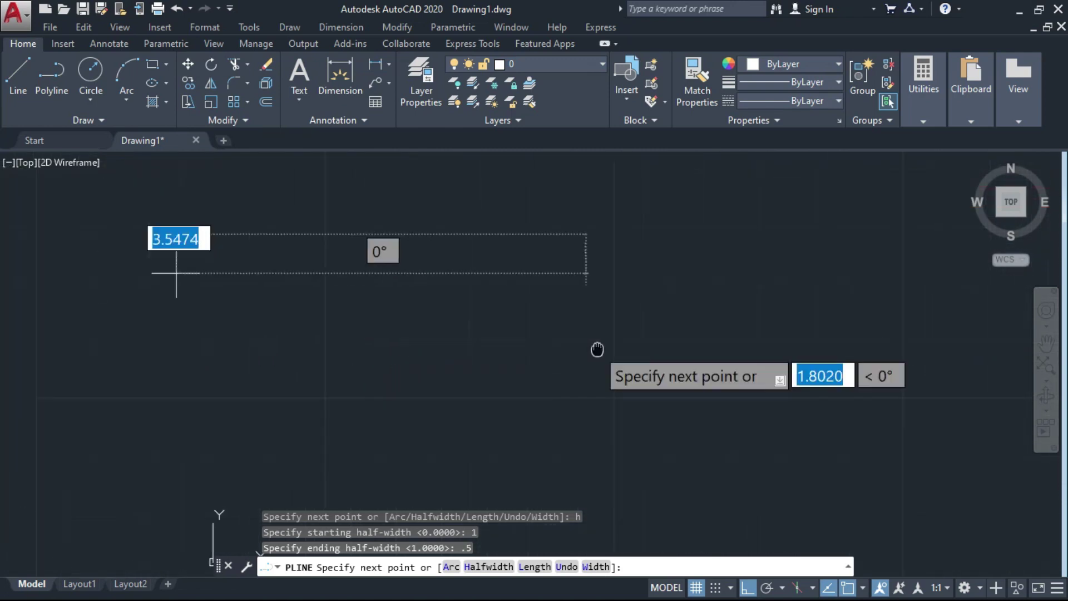
{"action": "scroll", "coordinate": [614, 351], "scroll_direction": "down", "scroll_amount": 1}
{"action": "scroll", "coordinate": [790, 342], "scroll_direction": "down", "scroll_amount": 3}
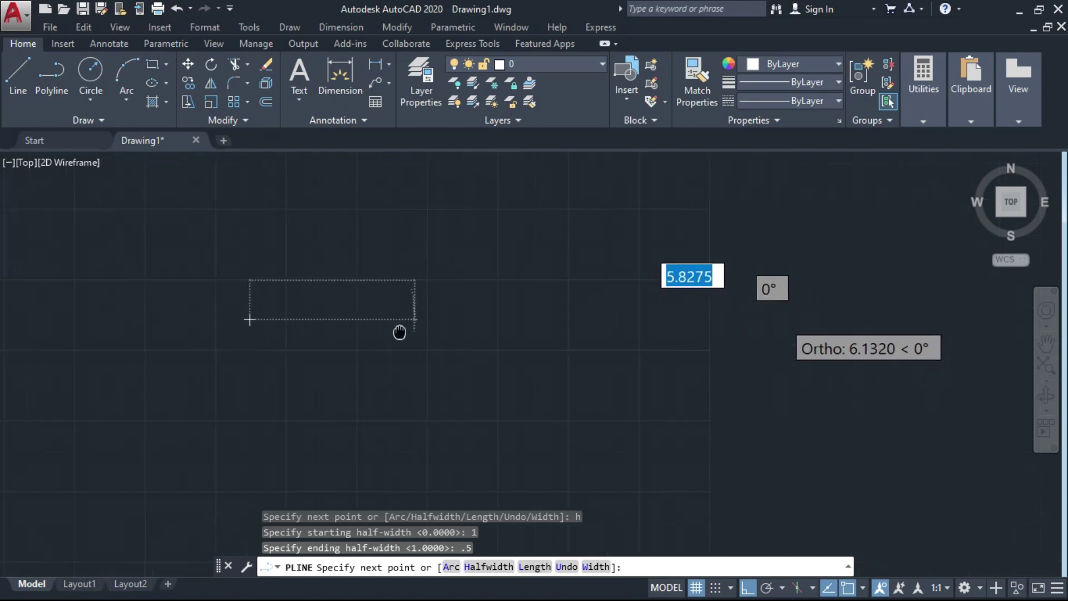
{"action": "type", "text": "10"}
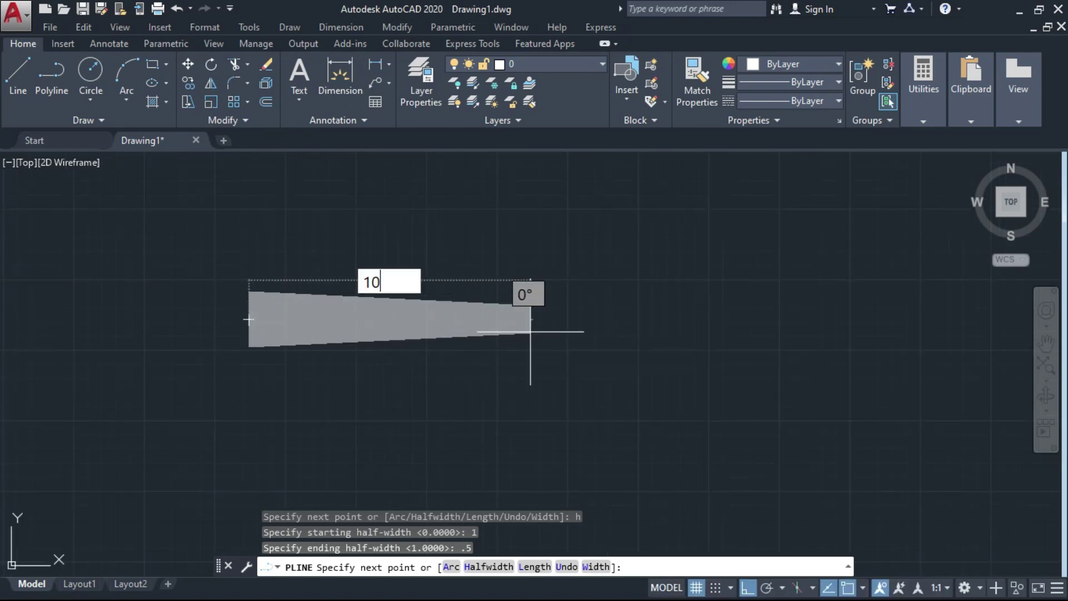
{"action": "key", "text": "Return"}
{"action": "middle_click_drag", "start_coordinate": [520, 455], "coordinate": [466, 362]}
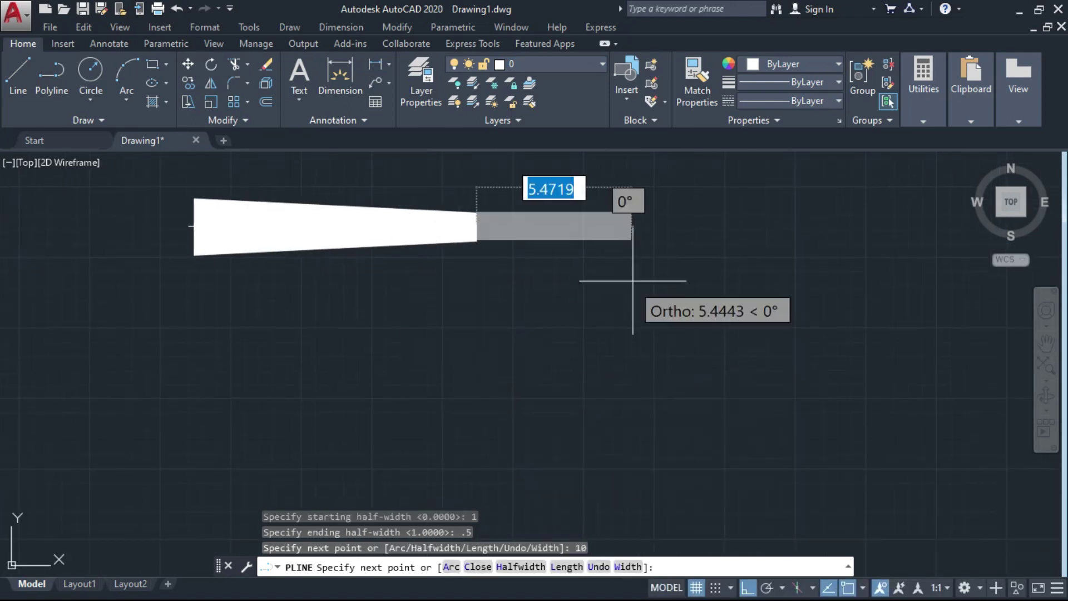
{"action": "right_click", "coordinate": [614, 279]}
{"action": "left_click", "coordinate": [625, 285]}
Step: Examine the starting and ending widths at the wide and narrow ends of the tapered polyline
{"action": "middle_click_drag", "start_coordinate": [347, 272], "coordinate": [426, 309]}
{"action": "scroll", "coordinate": [418, 314], "scroll_direction": "up", "scroll_amount": 2}
{"action": "middle_click_drag", "start_coordinate": [328, 292], "coordinate": [386, 381]}
{"action": "left_click", "coordinate": [198, 247]}
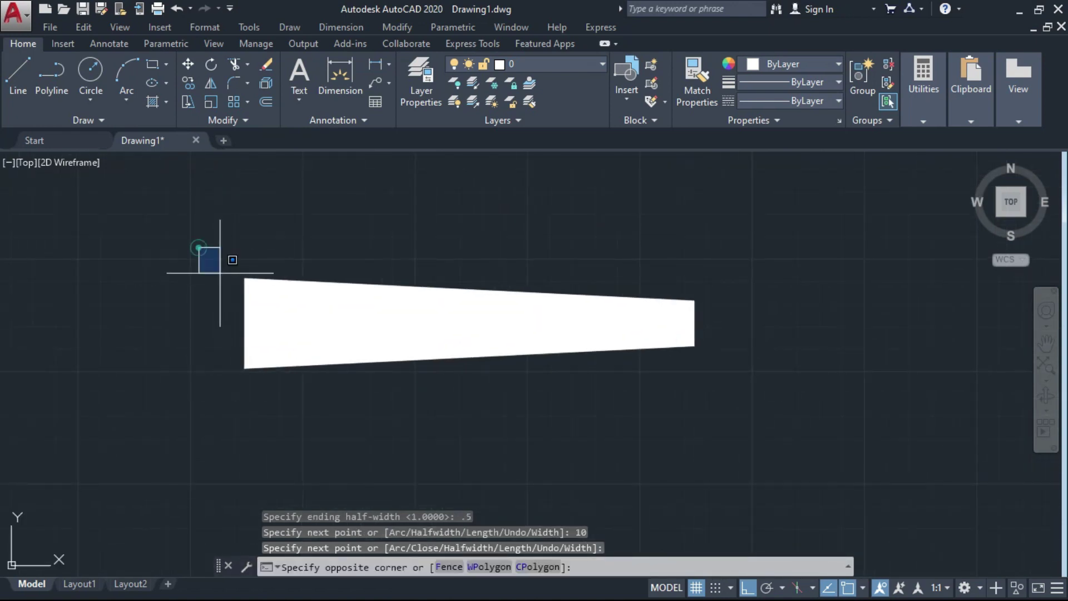
{"action": "left_click", "coordinate": [326, 410]}
{"action": "left_click", "coordinate": [731, 259]}
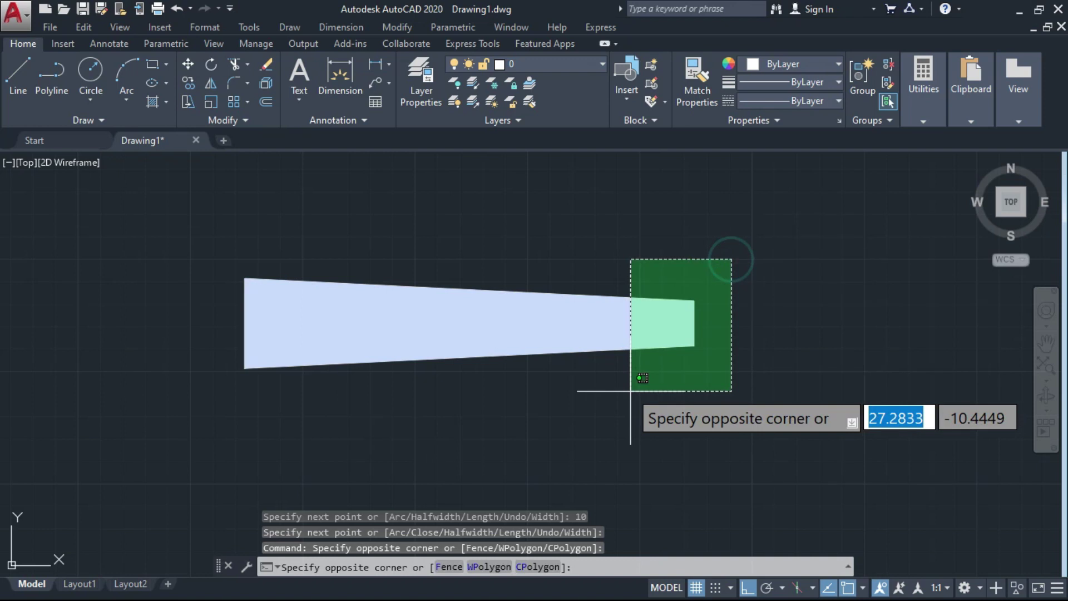
{"action": "left_click", "coordinate": [832, 261]}
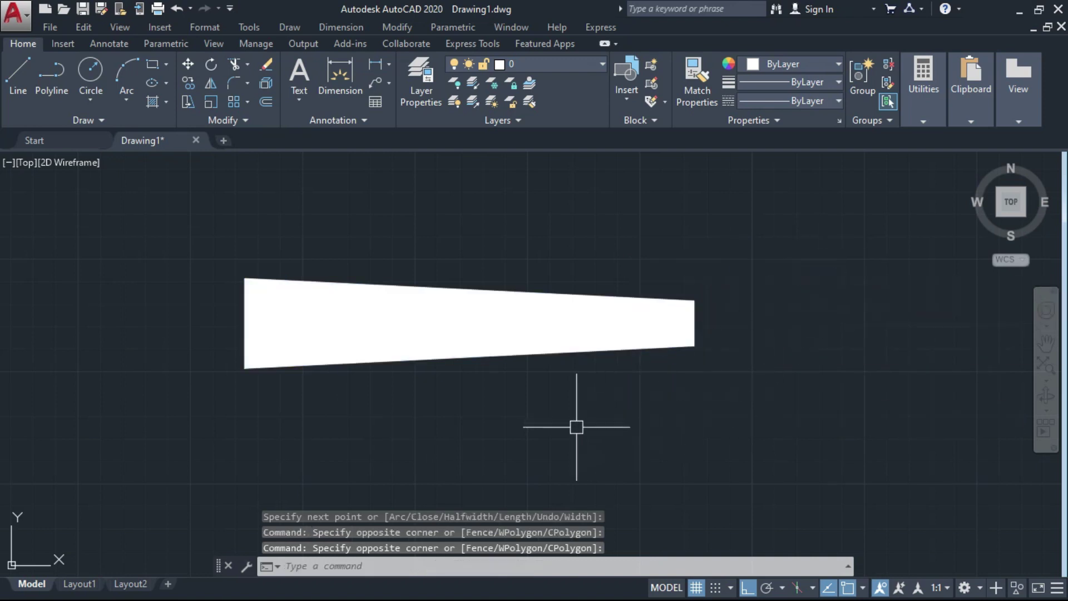
{"action": "key", "text": "Escape"}
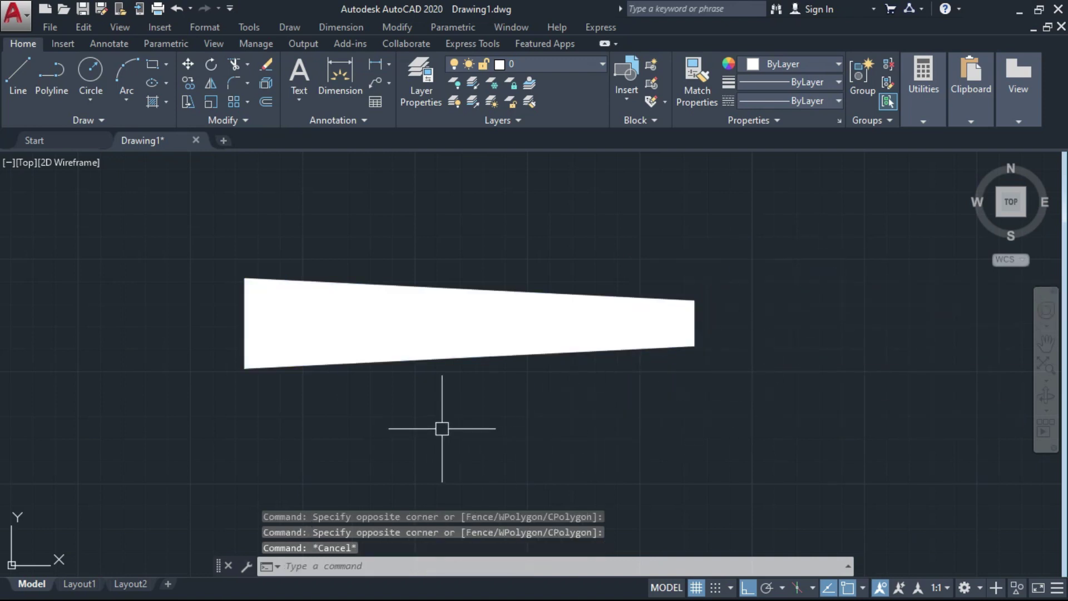
Step: Draw a vertical reference line of length 1 upward in the empty area below the tapered polyline
{"action": "type", "text": "l"}
{"action": "key", "text": "Return"}
{"action": "middle_click_drag", "start_coordinate": [436, 446], "coordinate": [450, 257]}
{"action": "left_click", "coordinate": [483, 419]}
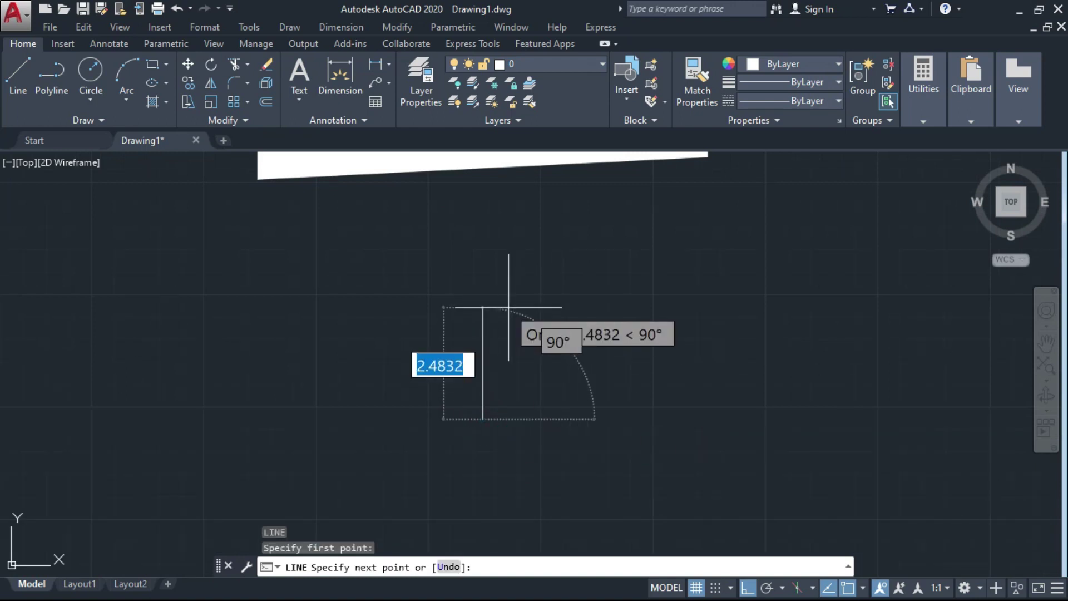
{"action": "type", "text": "1"}
{"action": "key", "text": "Return"}
{"action": "key", "text": "Escape"}
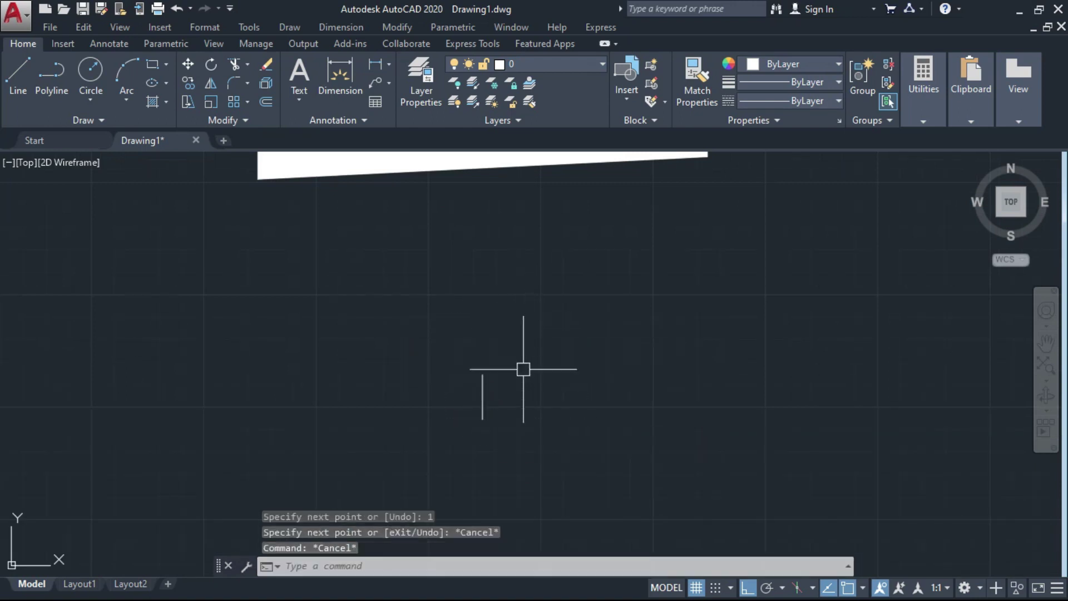
{"action": "scroll", "coordinate": [482, 434], "scroll_direction": "up", "scroll_amount": 4}
{"action": "middle_click_drag", "start_coordinate": [489, 422], "coordinate": [489, 460]}
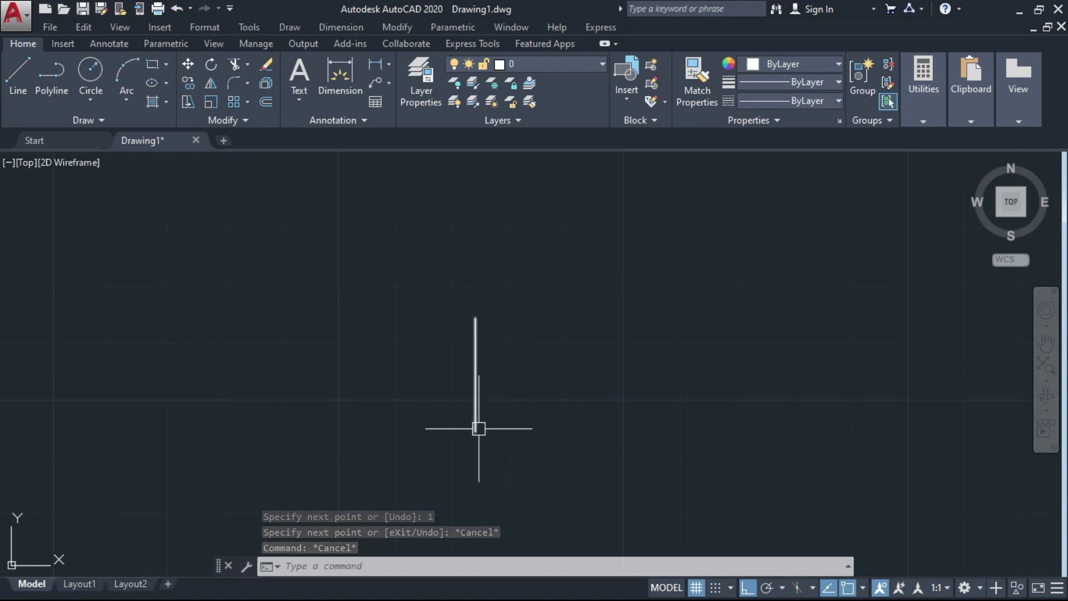
{"action": "mouse_move", "coordinate": [478, 429]}
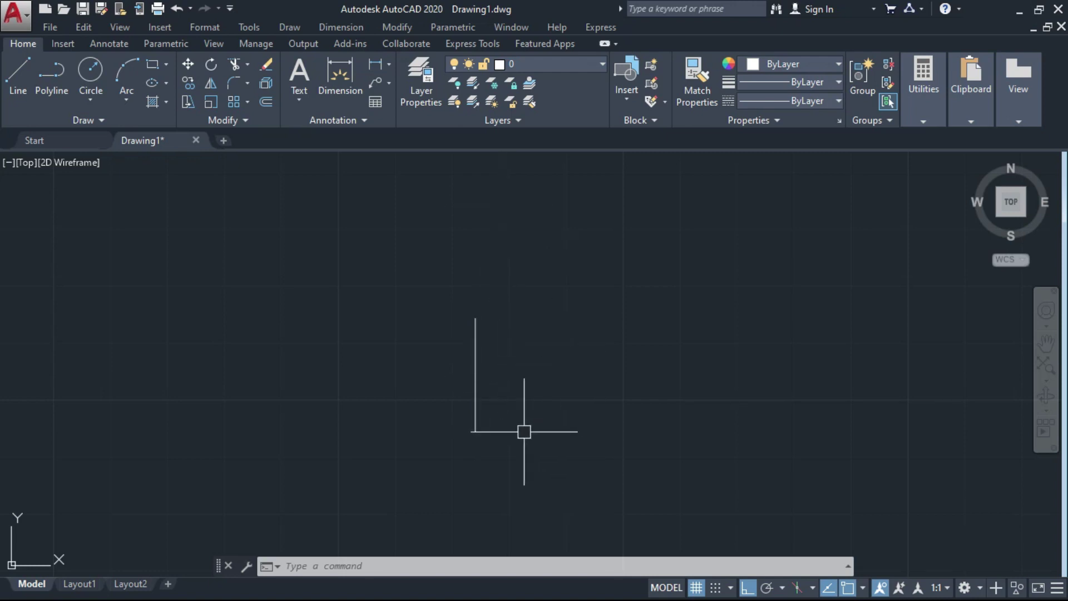
Step: Check the half-width at the taper's wide end with a temporary line from its midpoint towards the upper corner
{"action": "scroll", "coordinate": [522, 432], "scroll_direction": "down", "scroll_amount": 3}
{"action": "key", "text": "Return"}
{"action": "scroll", "coordinate": [393, 352], "scroll_direction": "down", "scroll_amount": 4}
{"action": "middle_click_drag", "start_coordinate": [393, 351], "coordinate": [393, 406]}
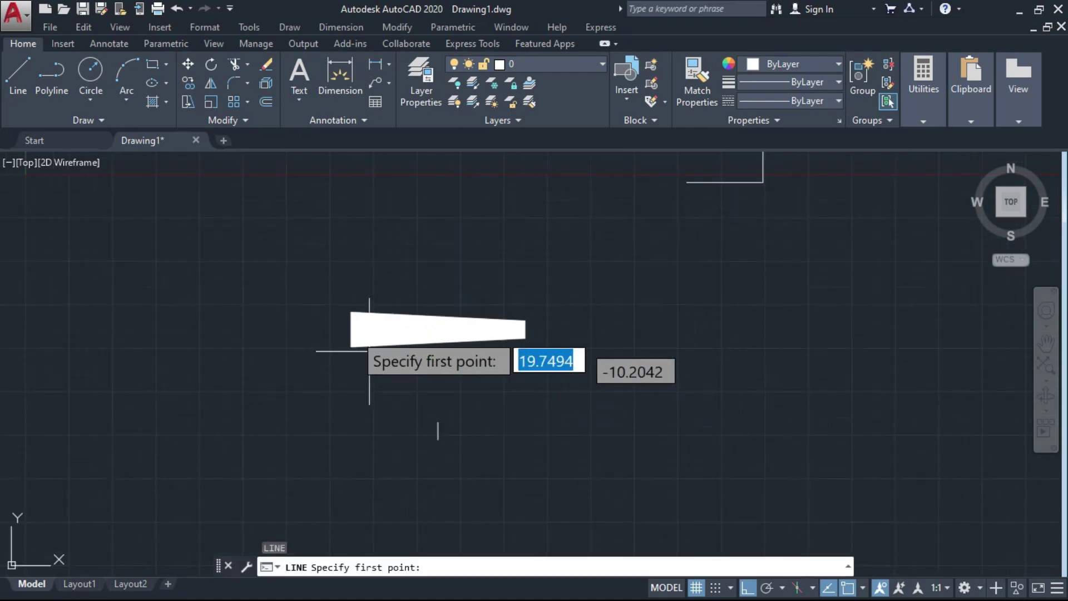
{"action": "scroll", "coordinate": [352, 331], "scroll_direction": "up", "scroll_amount": 6}
{"action": "left_click", "coordinate": [345, 331]}
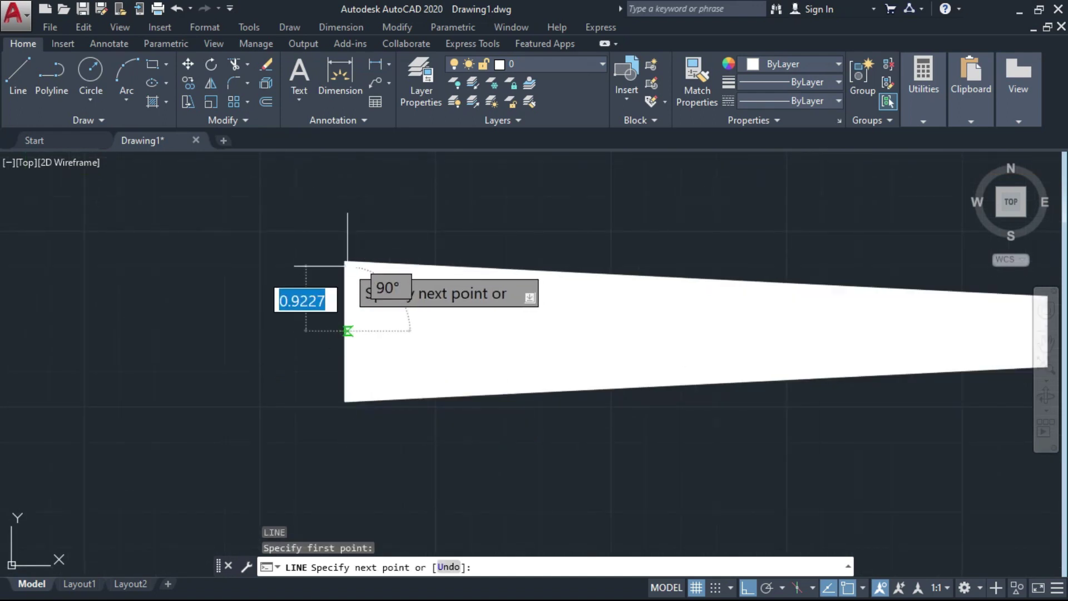
{"action": "key", "text": "Escape"}
{"action": "key", "text": "Escape"}
Step: Delete the short vertical reference line below the tapered polyline
{"action": "scroll", "coordinate": [325, 288], "scroll_direction": "down", "scroll_amount": 6}
{"action": "middle_click_drag", "start_coordinate": [427, 412], "coordinate": [339, 309]}
{"action": "left_click", "coordinate": [298, 280]}
{"action": "left_click", "coordinate": [464, 363]}
{"action": "key", "text": "Delete"}
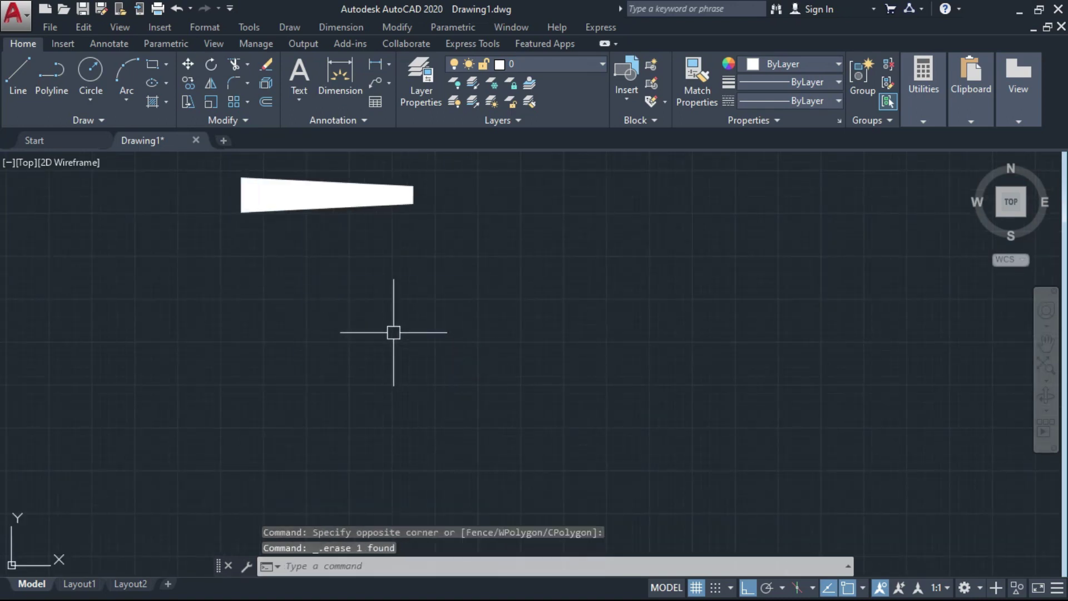
Step: Draw a vertical reference line 1 unit long, running upward in the empty drawing area
{"action": "type", "text": "l"}
{"action": "key", "text": "Return"}
{"action": "left_click", "coordinate": [377, 381]}
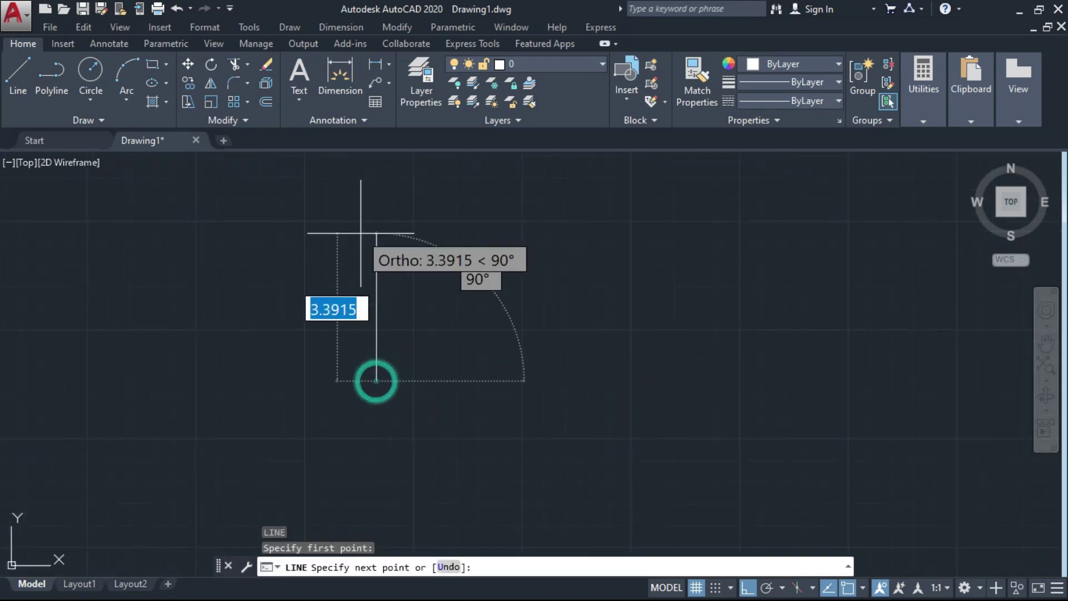
{"action": "type", "text": "1"}
{"action": "key", "text": "Return"}
{"action": "key", "text": "Escape"}
Step: Draw a second vertical reference line 0.5 units long, running downward to the right of the first one, near its top level
{"action": "middle_click_drag", "start_coordinate": [455, 382], "coordinate": [401, 373]}
{"action": "type", "text": "l"}
{"action": "key", "text": "Return"}
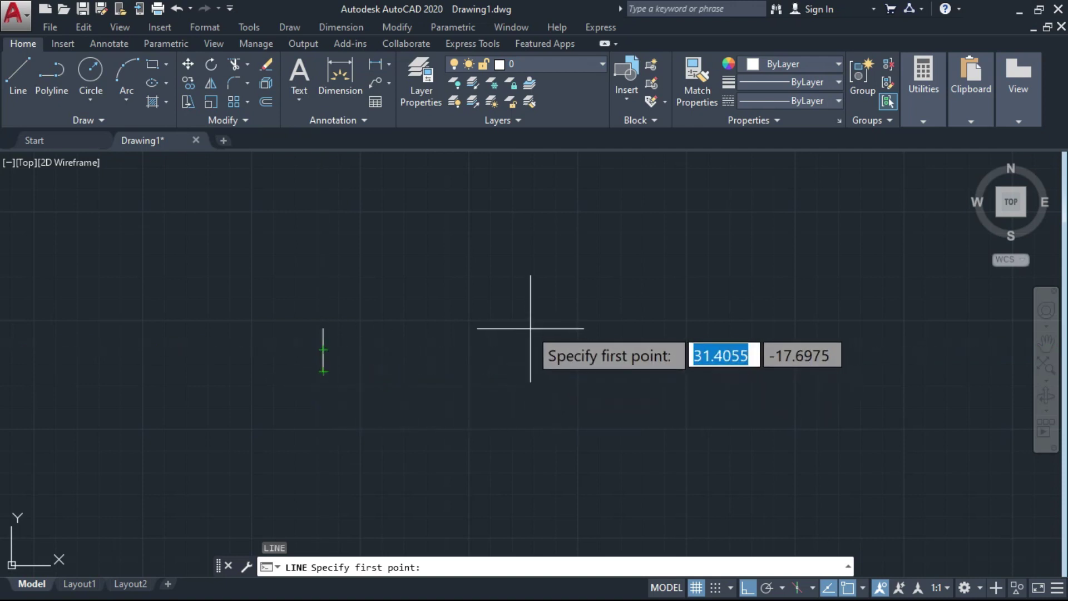
{"action": "left_click", "coordinate": [563, 328]}
{"action": "type", "text": ".5"}
{"action": "key", "text": "Return"}
{"action": "key", "text": "Escape"}
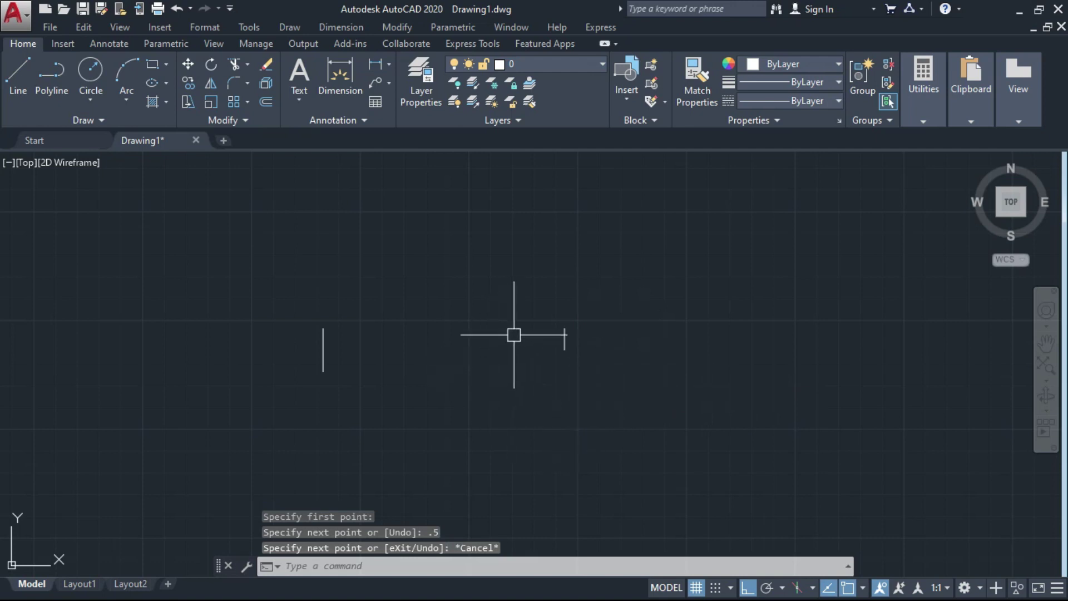
Step: Draw a horizontal tapered polyline between the upper endpoints of the two reference lines, with starting half-width 1 and ending half-width 0.5
{"action": "type", "text": "pl"}
{"action": "key", "text": "Return"}
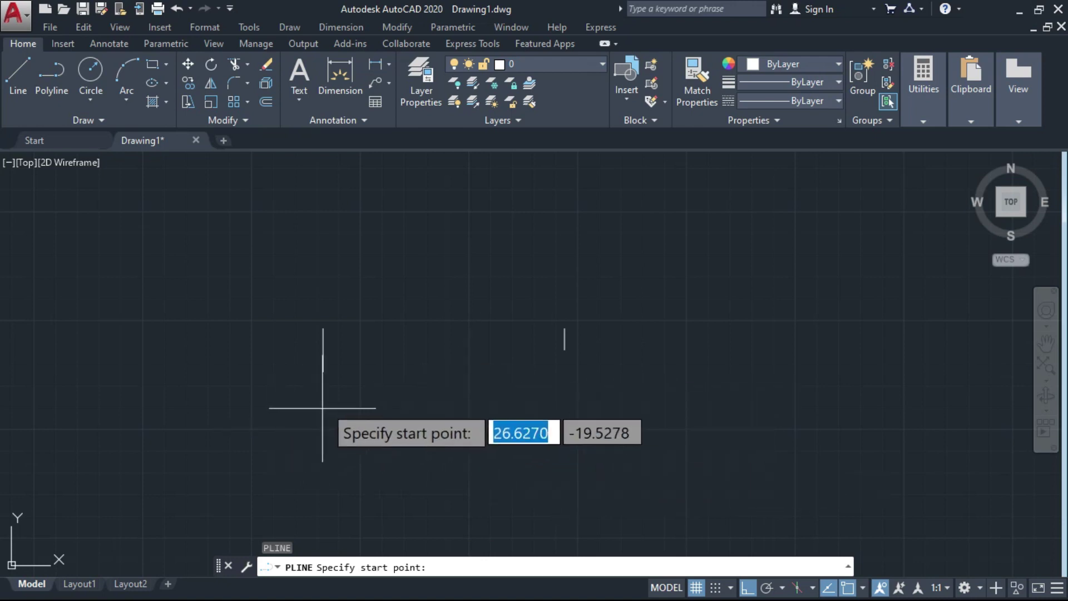
{"action": "left_click", "coordinate": [319, 329]}
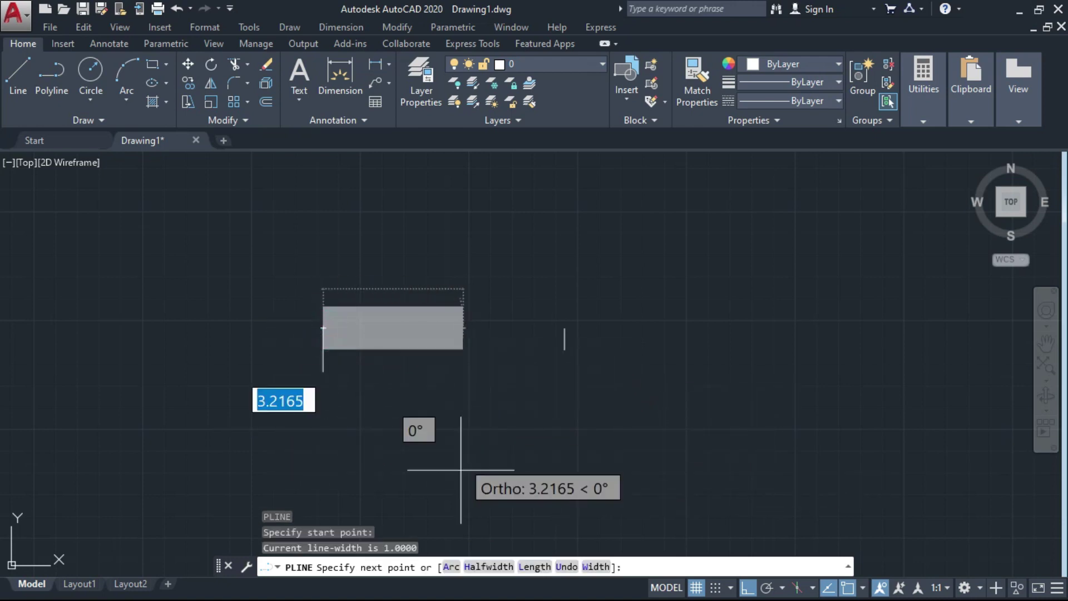
{"action": "left_click", "coordinate": [489, 567]}
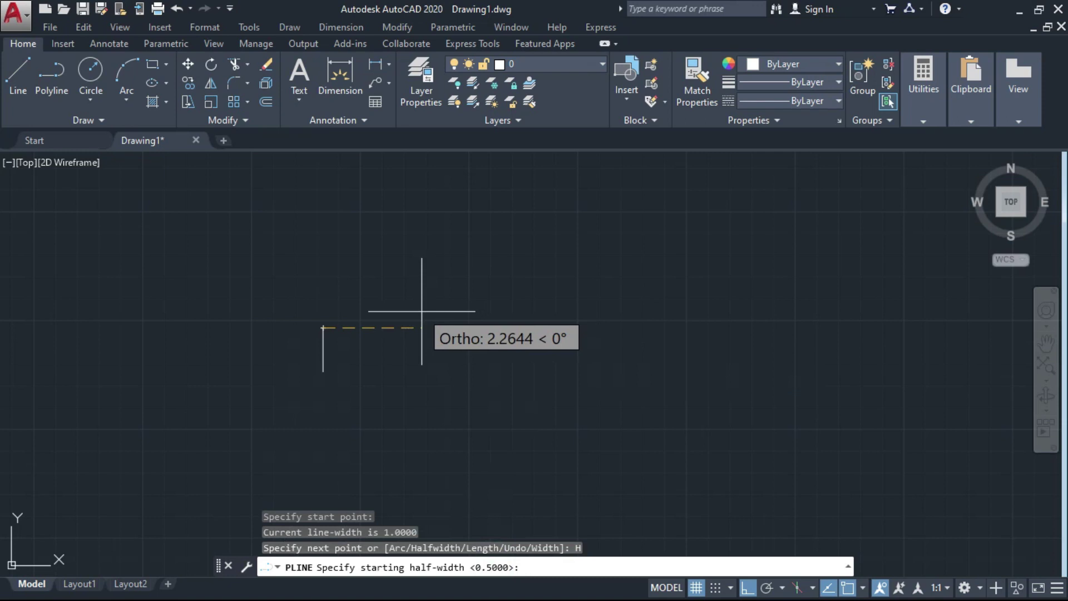
{"action": "type", "text": "1"}
{"action": "key", "text": "Return"}
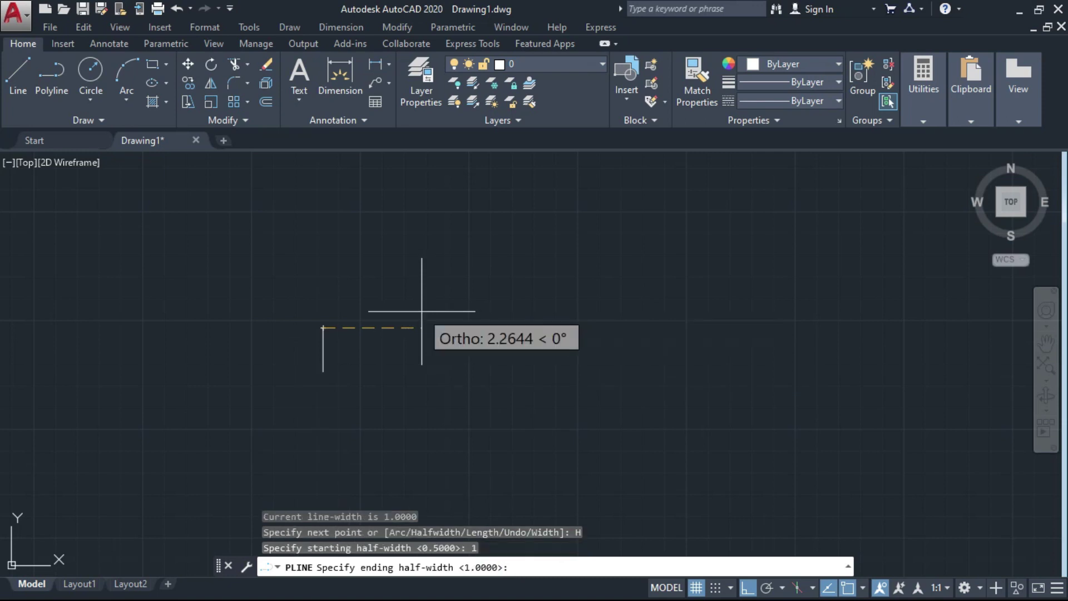
{"action": "type", "text": ".5"}
{"action": "key", "text": "Return"}
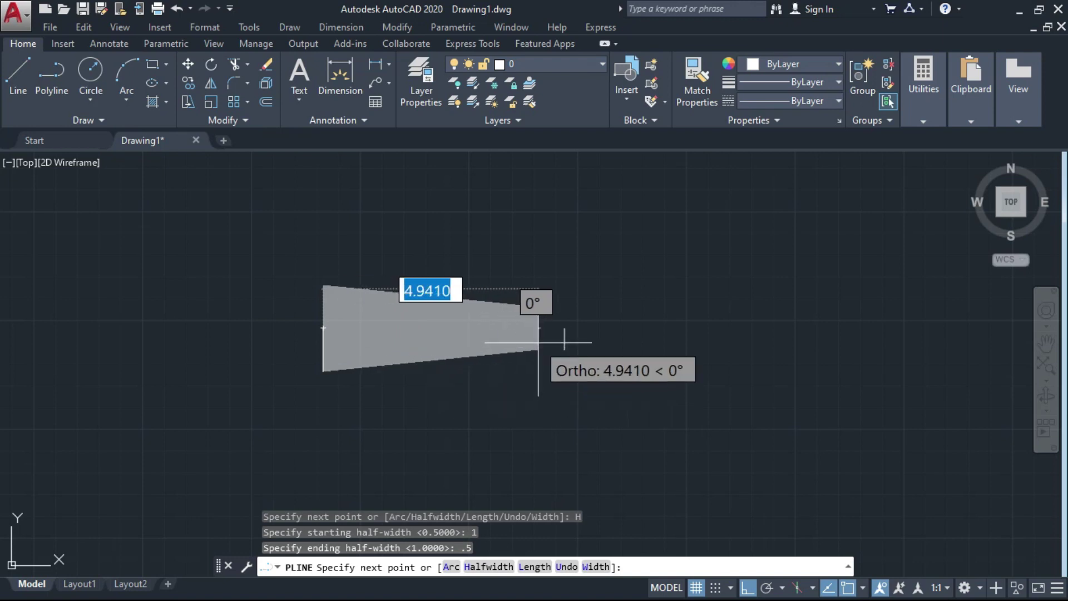
{"action": "scroll", "coordinate": [573, 333], "scroll_direction": "up", "scroll_amount": 3}
{"action": "scroll", "coordinate": [602, 308], "scroll_direction": "down", "scroll_amount": 2}
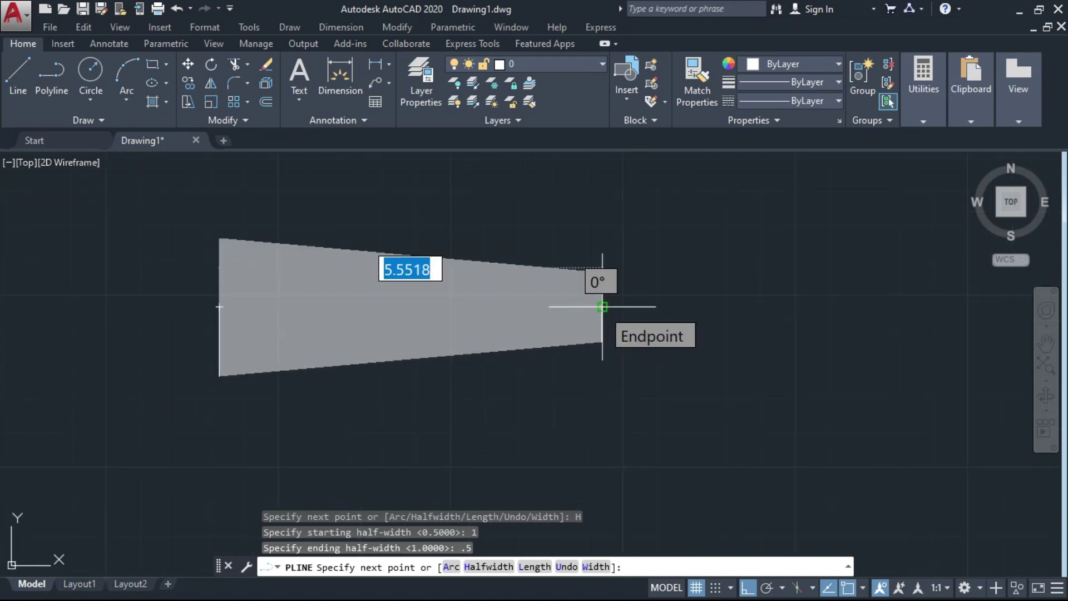
{"action": "left_click", "coordinate": [603, 306]}
{"action": "key", "text": "Escape"}
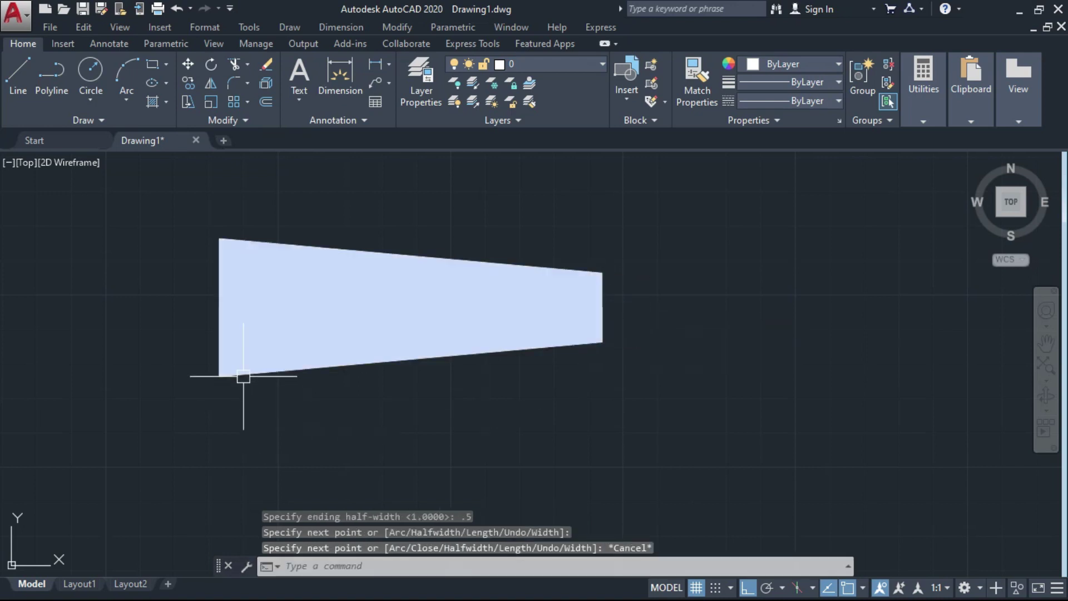
Step: Delete the tapered polyline together with both vertical reference lines
{"action": "left_click", "coordinate": [198, 295]}
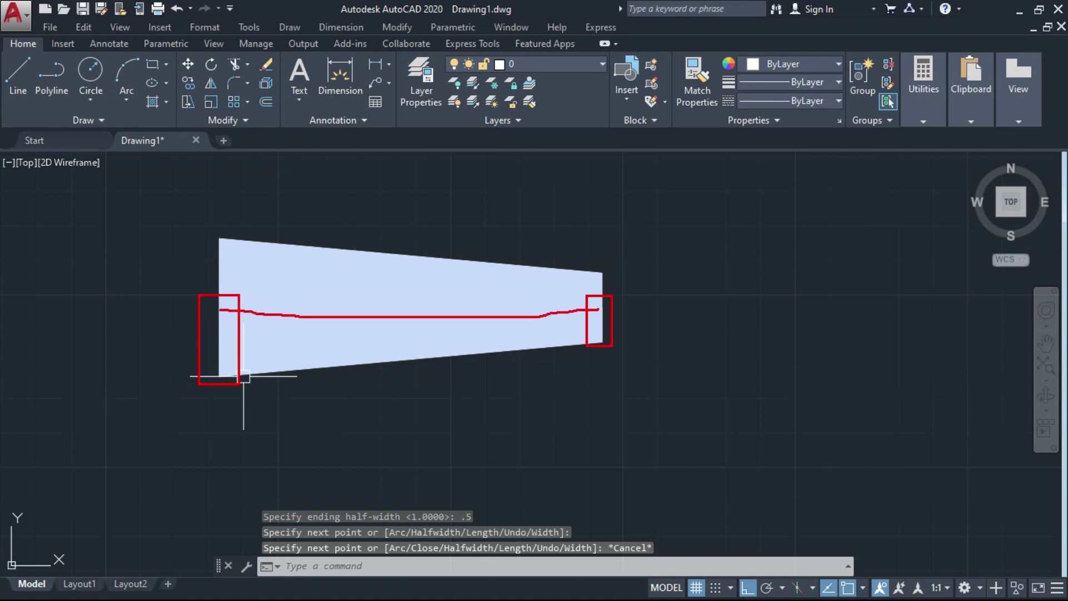
{"action": "key", "text": "Escape"}
{"action": "left_click", "coordinate": [53, 203]}
{"action": "left_click", "coordinate": [659, 382]}
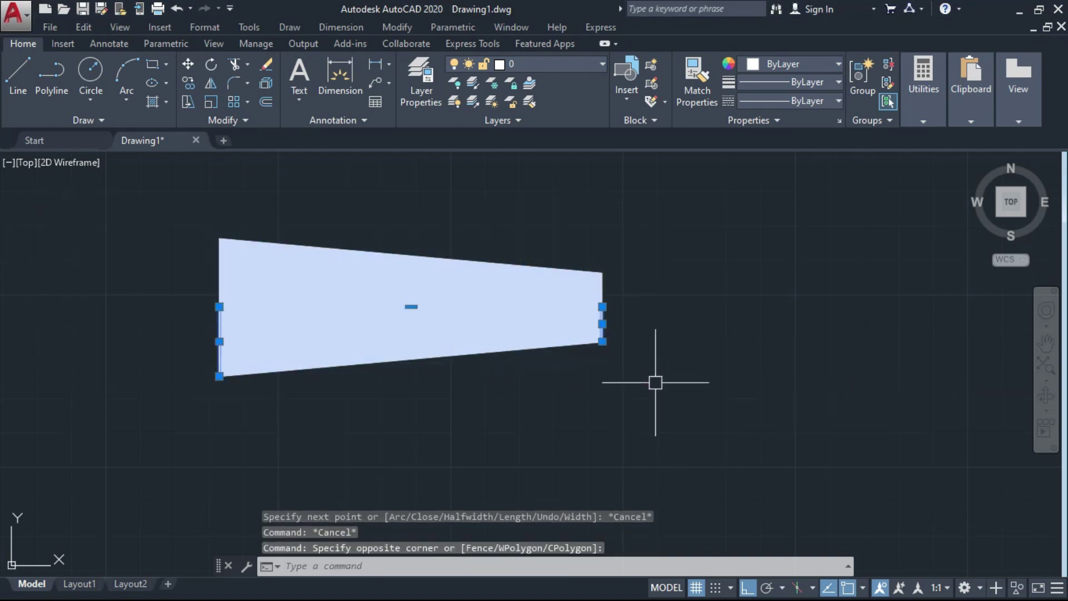
{"action": "key", "text": "Delete"}
{"action": "type", "text": "pl"}
{"action": "key", "text": "Return"}
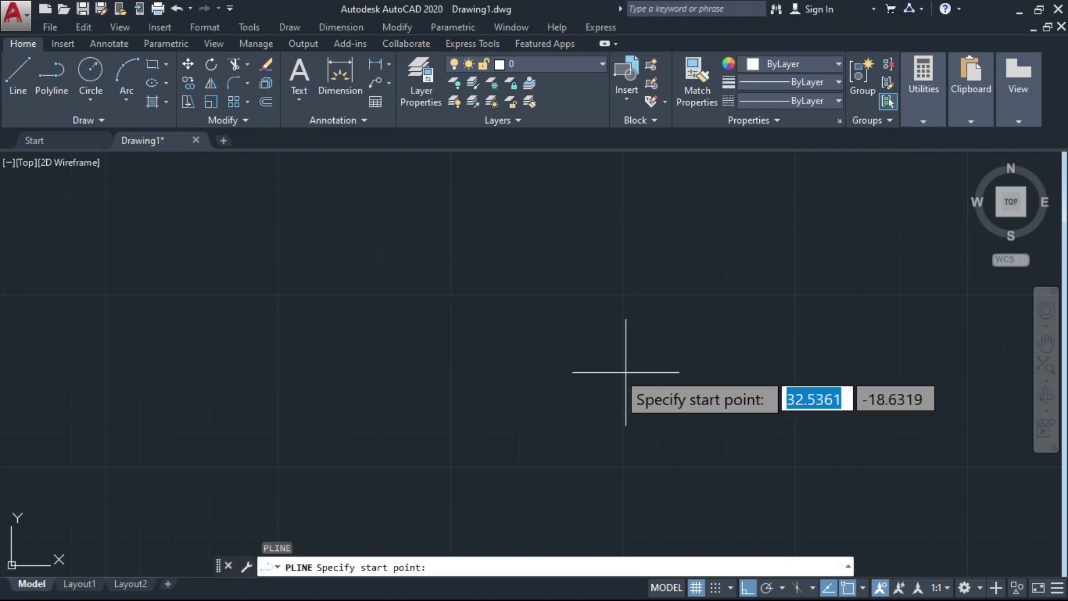
{"action": "left_click", "coordinate": [244, 387]}
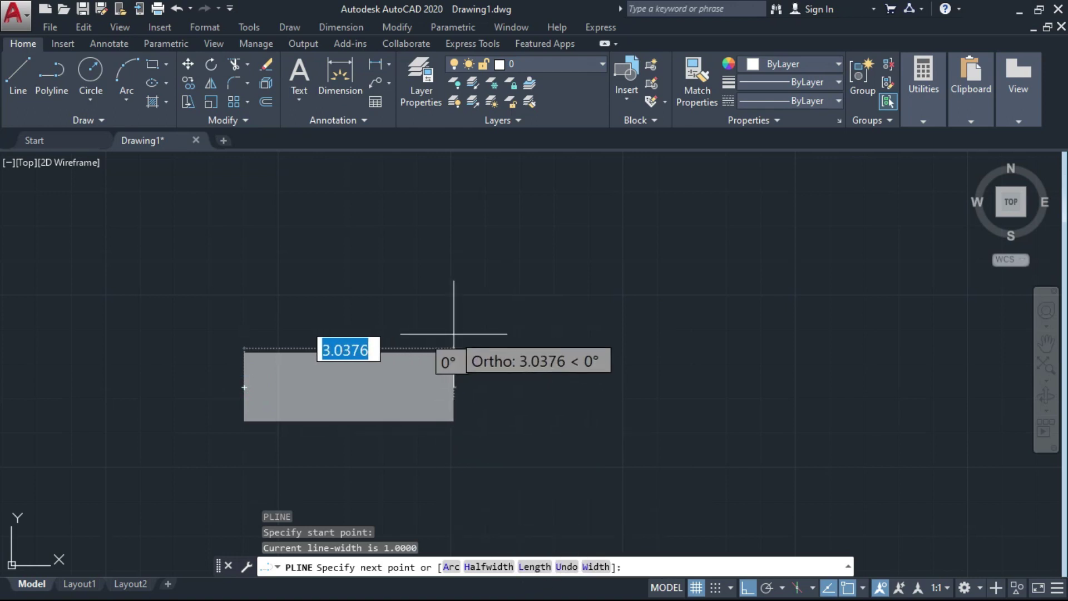
{"action": "key", "text": "Escape"}
Step: Start a new polyline in the empty drawing area and set both its starting and ending half-widths to 0
{"action": "type", "text": "pl"}
{"action": "key", "text": "Return"}
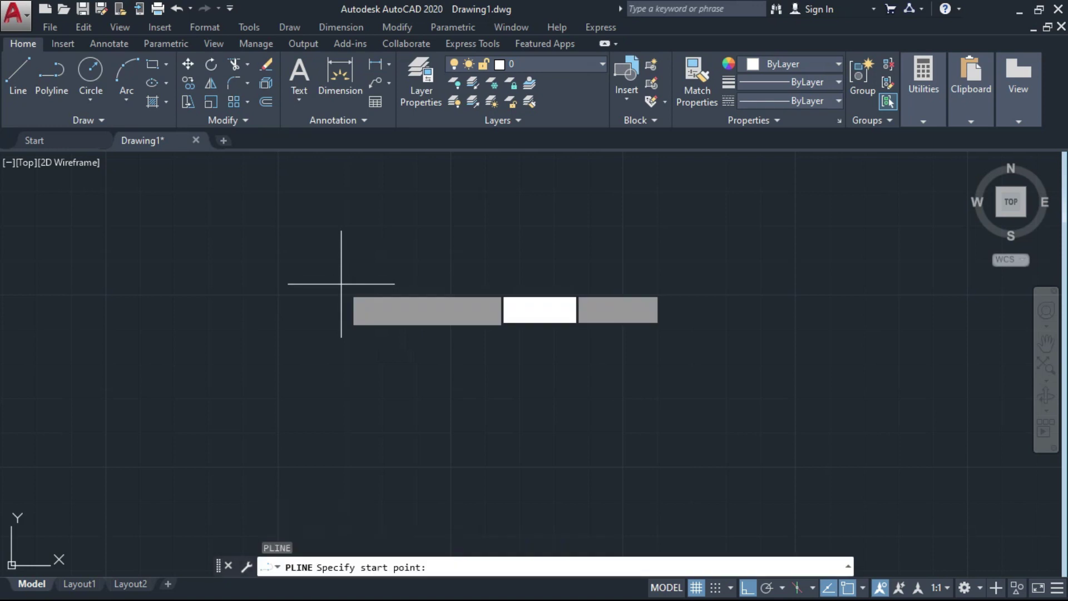
{"action": "left_click", "coordinate": [274, 316]}
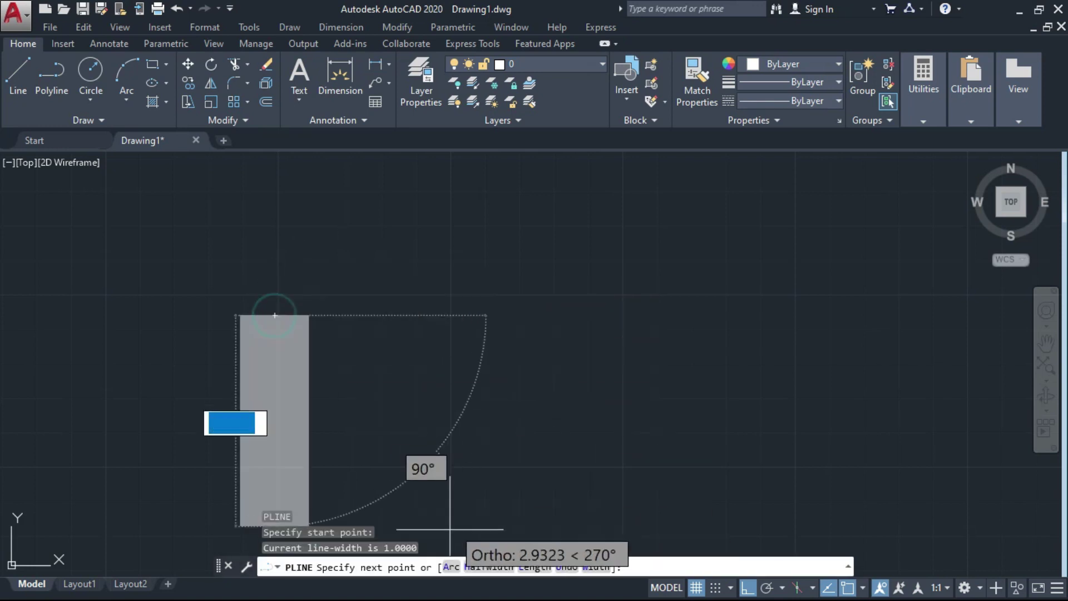
{"action": "left_click", "coordinate": [483, 567]}
{"action": "type", "text": "0"}
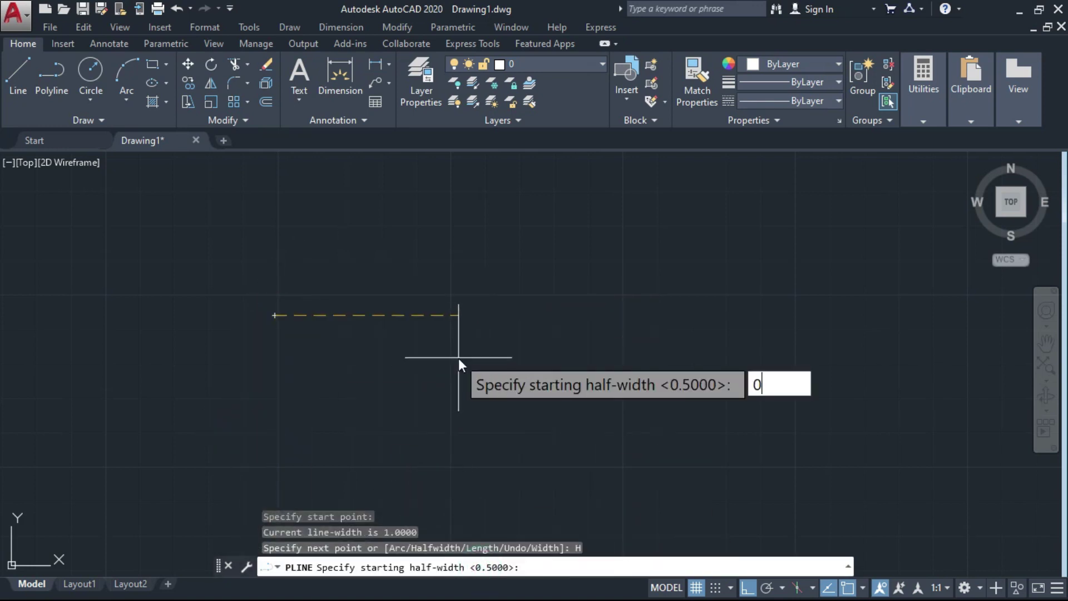
{"action": "key", "text": "Return"}
{"action": "type", "text": "0"}
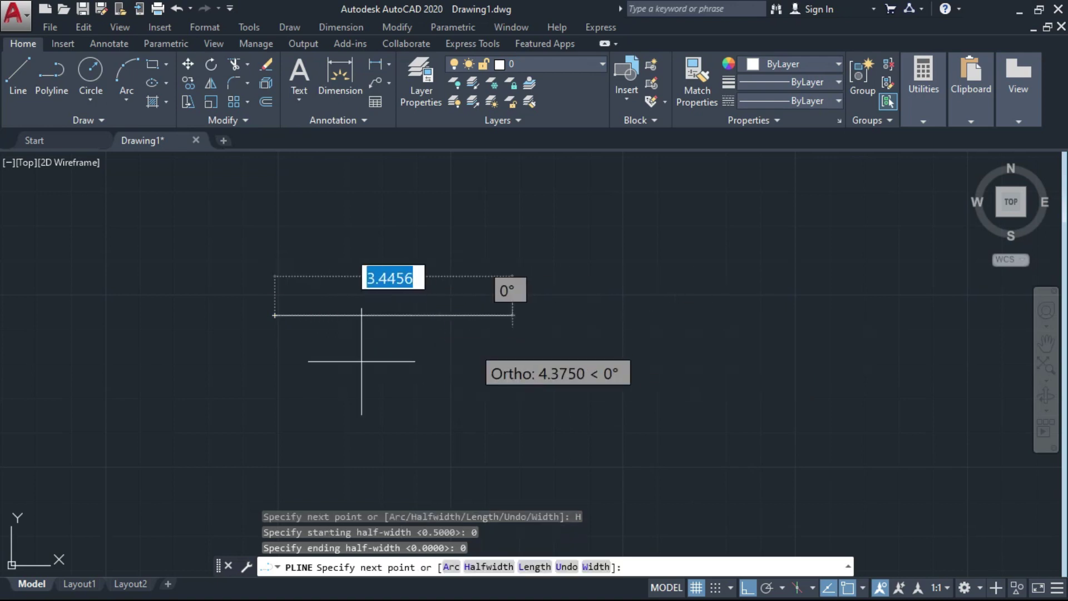
Step: Draw four stepped polyline segments from the start point, going up, right, up and right
{"action": "scroll", "coordinate": [356, 334], "scroll_direction": "up", "scroll_amount": 4}
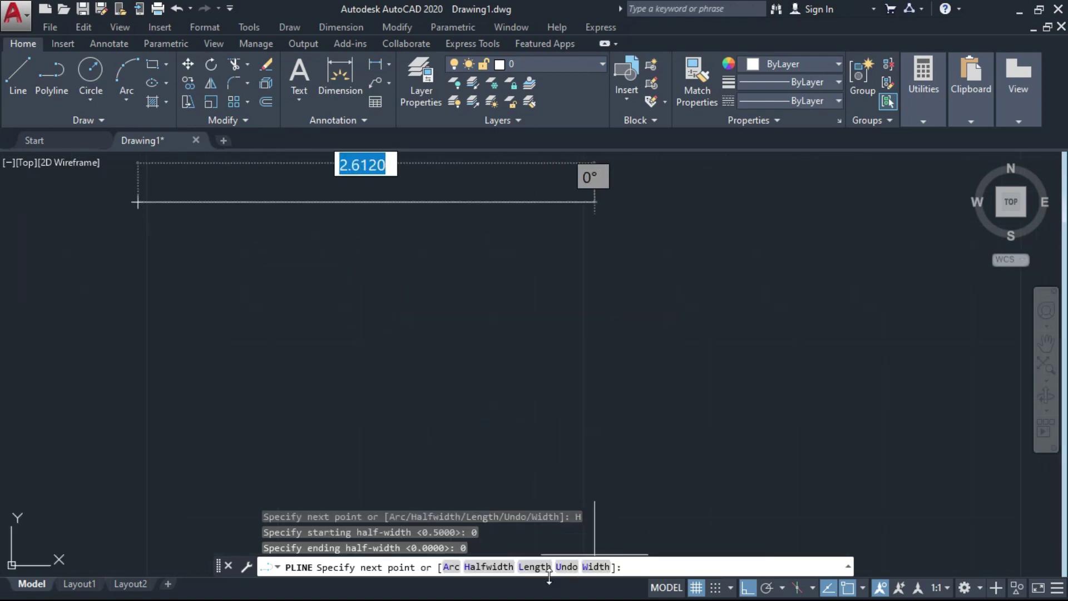
{"action": "scroll", "coordinate": [307, 317], "scroll_direction": "down", "scroll_amount": 2}
{"action": "middle_click_drag", "start_coordinate": [296, 310], "coordinate": [301, 400]}
{"action": "scroll", "coordinate": [207, 239], "scroll_direction": "up", "scroll_amount": 4}
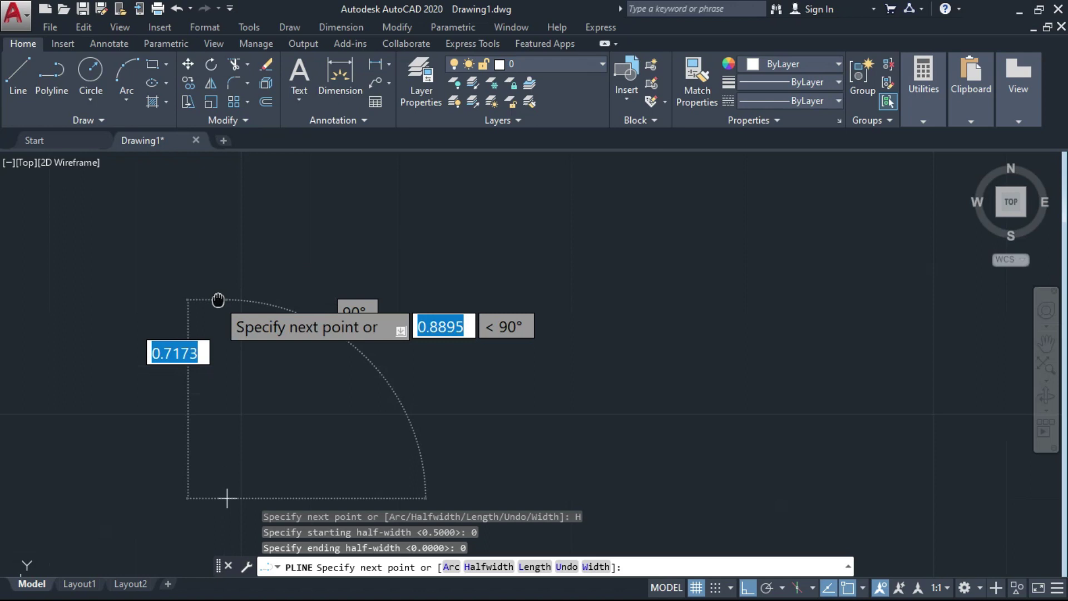
{"action": "left_click", "coordinate": [239, 330]}
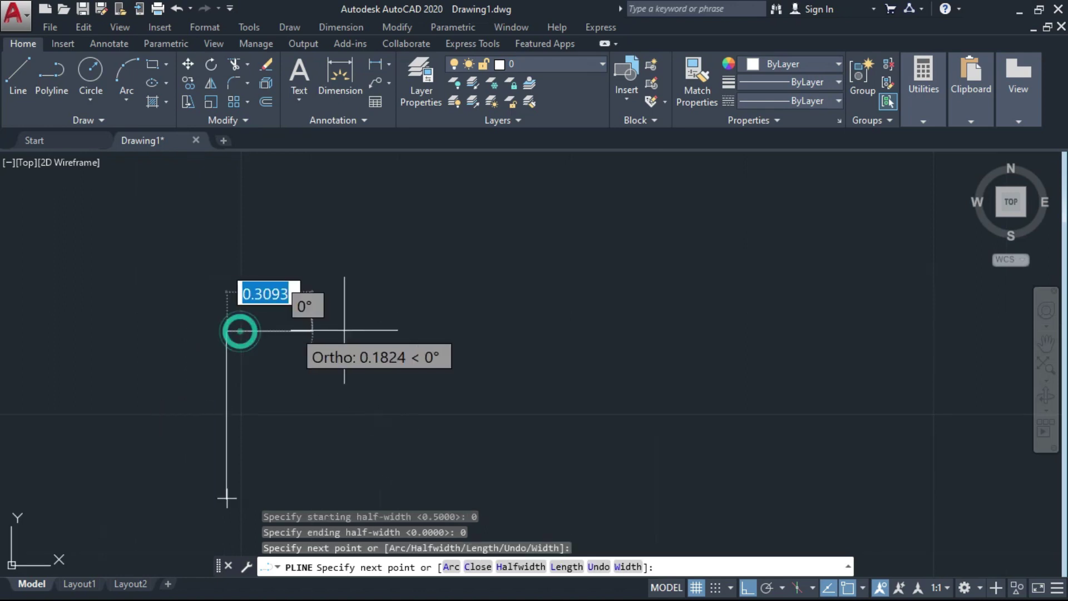
{"action": "left_click", "coordinate": [397, 329]}
{"action": "middle_click_drag", "start_coordinate": [398, 330], "coordinate": [354, 374]}
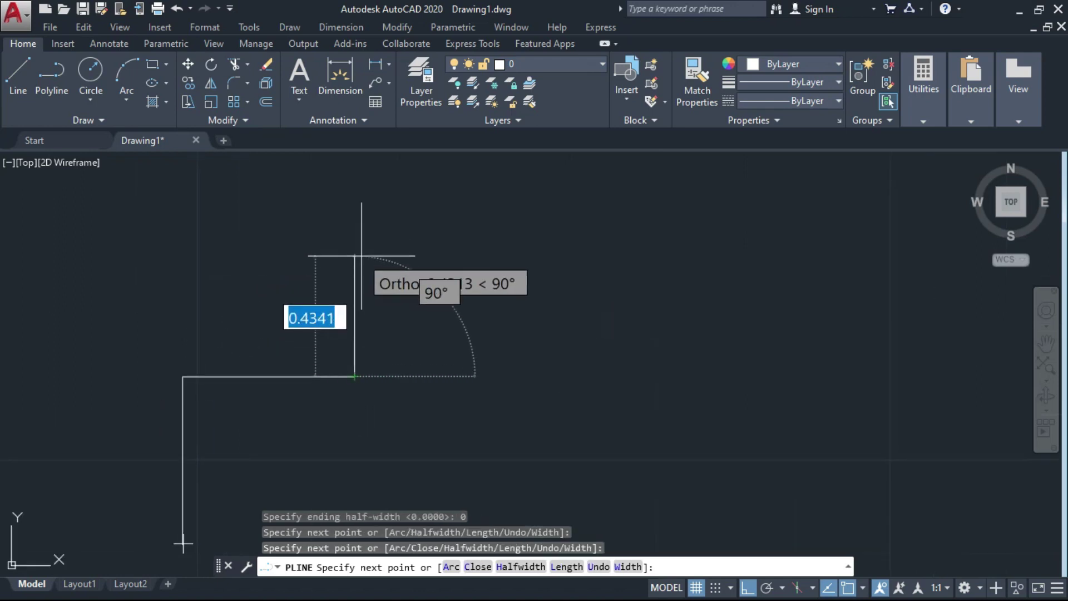
{"action": "left_click", "coordinate": [381, 257]}
{"action": "left_click", "coordinate": [478, 256]}
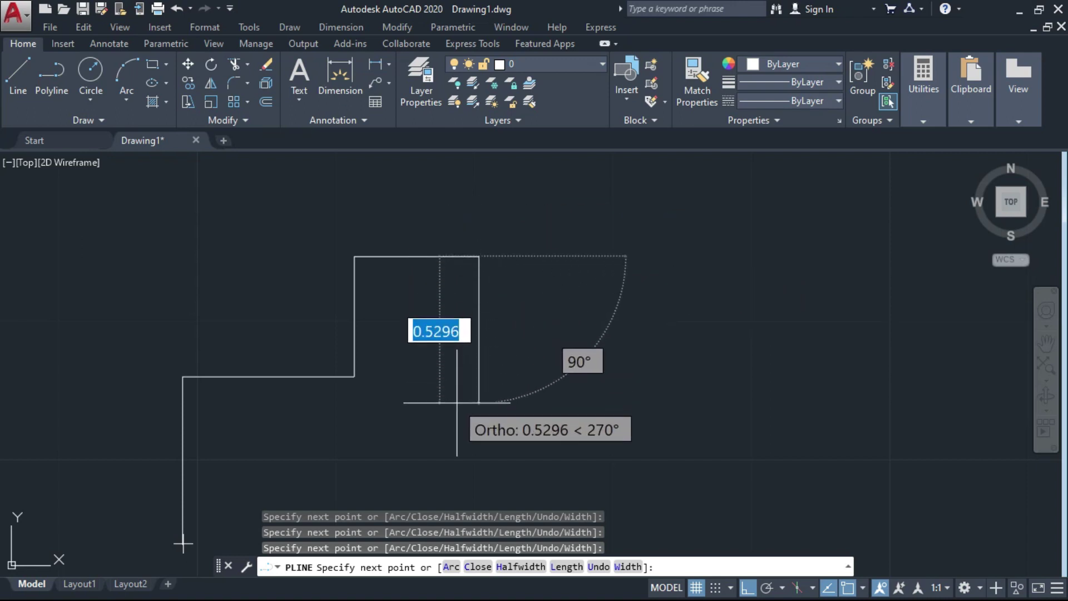
Step: Extend the polyline in the direction of its last segment by a length of 1 using the Length option
{"action": "middle_click_drag", "start_coordinate": [458, 402], "coordinate": [446, 378]}
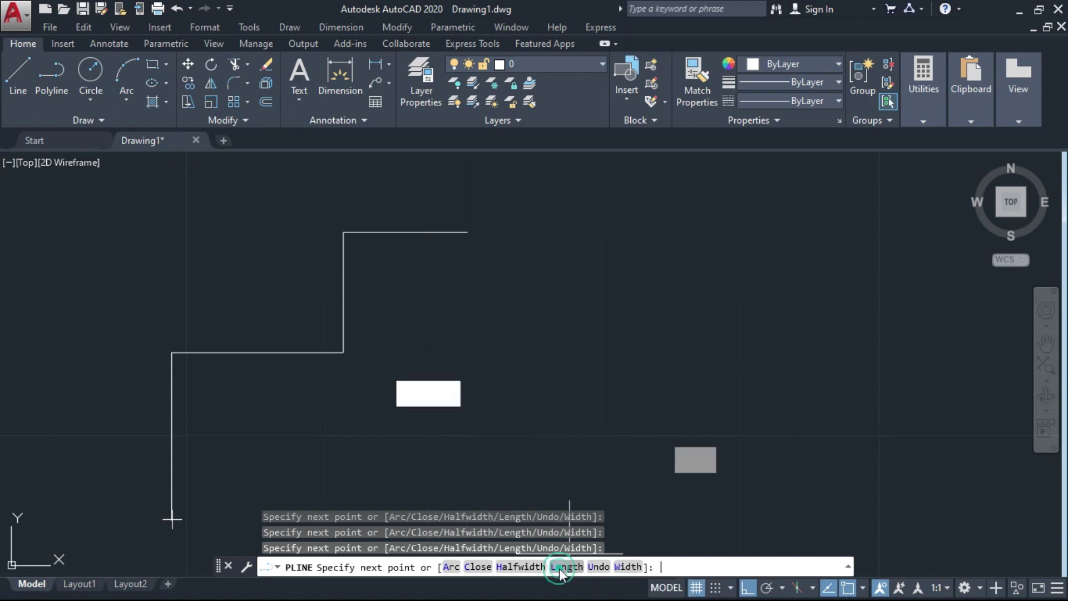
{"action": "type", "text": "L"}
{"action": "key", "text": "Return"}
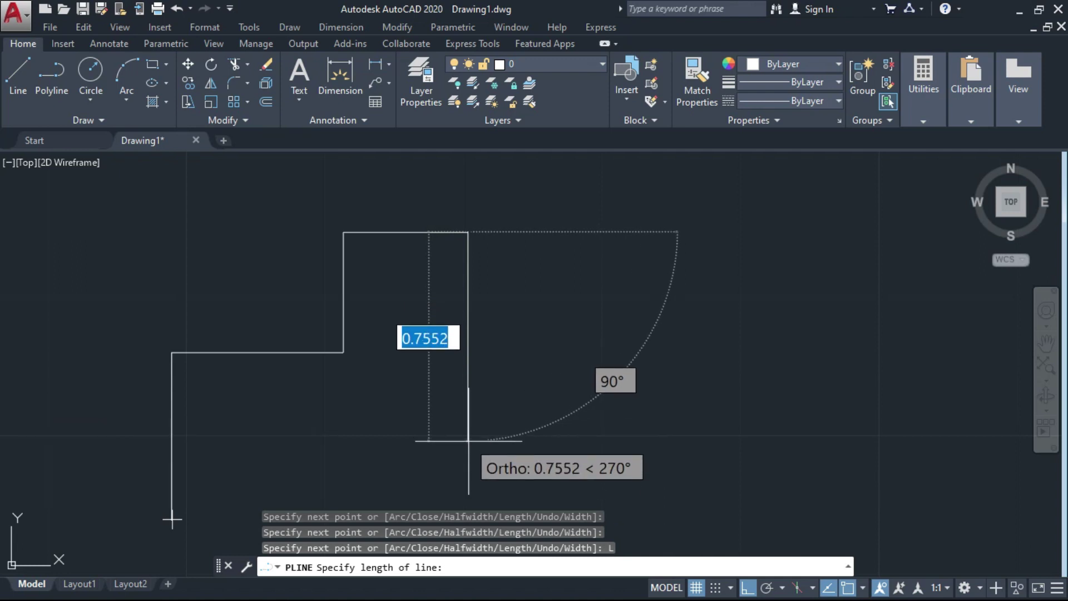
{"action": "type", "text": "1"}
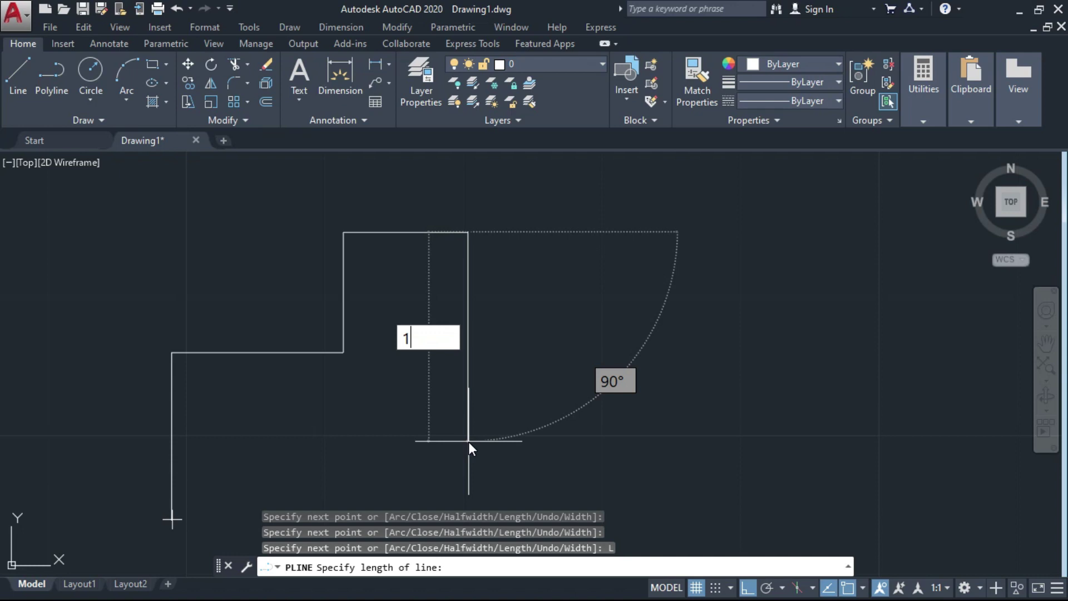
{"action": "key", "text": "Return"}
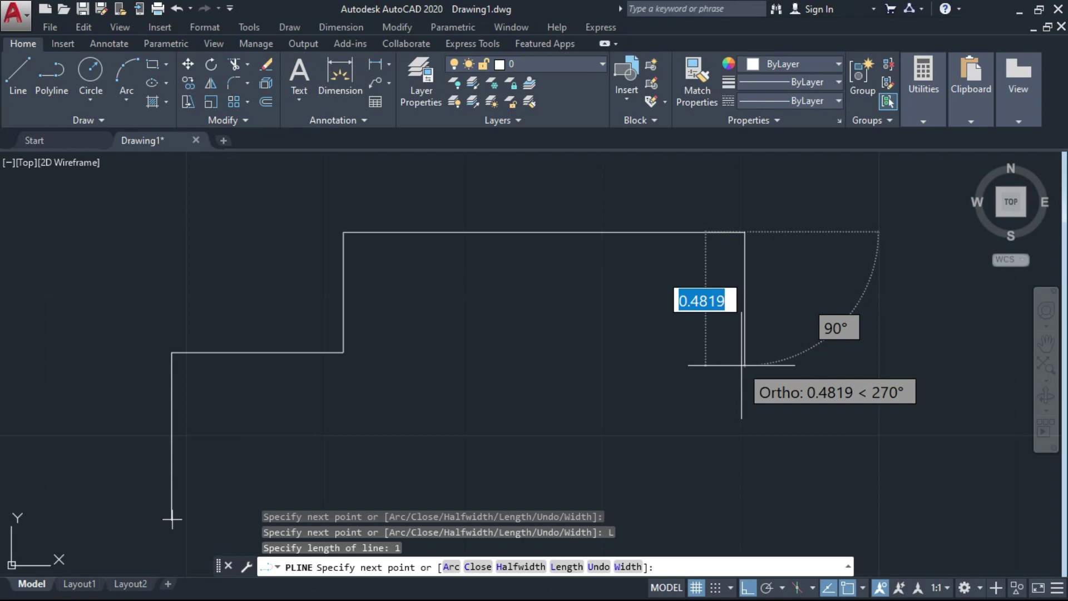
Step: Undo the last polyline segment with the polyline's own Undo option
{"action": "middle_click_drag", "start_coordinate": [621, 415], "coordinate": [584, 265]}
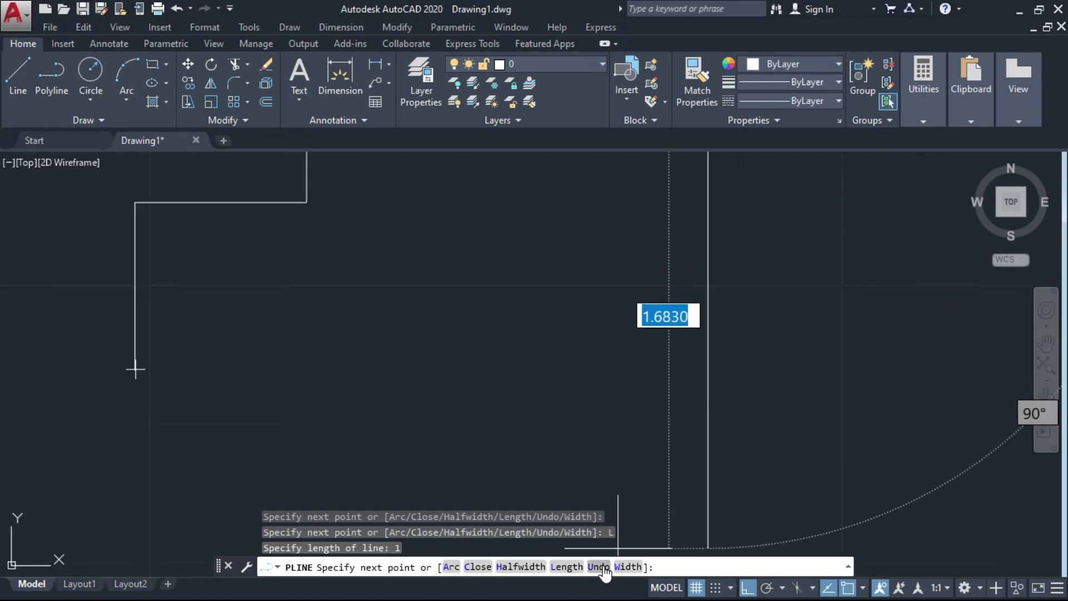
{"action": "middle_click_drag", "start_coordinate": [657, 375], "coordinate": [675, 445]}
{"action": "scroll", "coordinate": [690, 432], "scroll_direction": "down", "scroll_amount": 2}
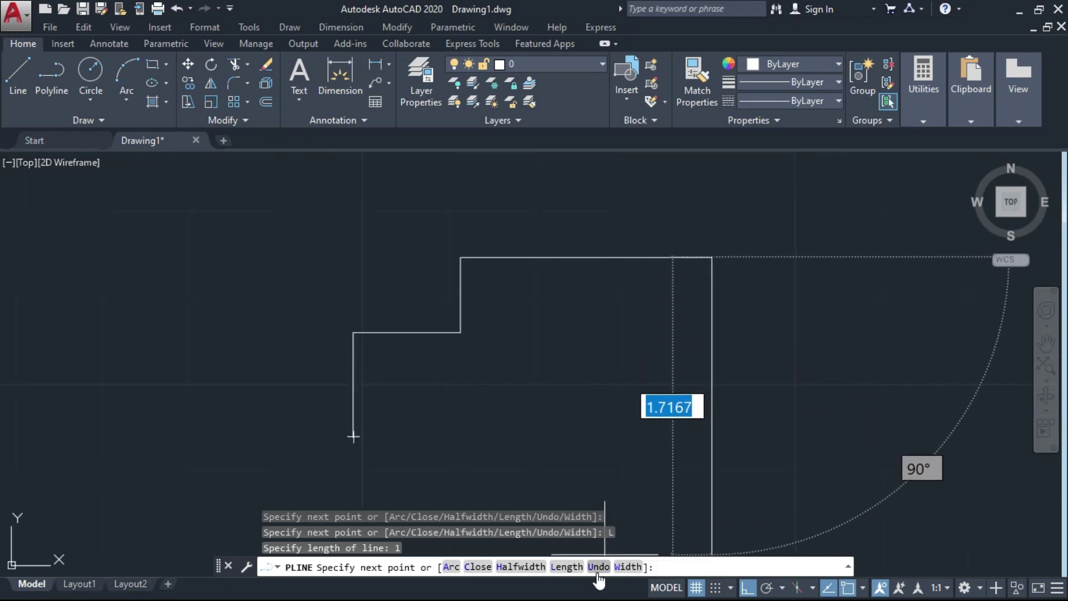
{"action": "type", "text": "U"}
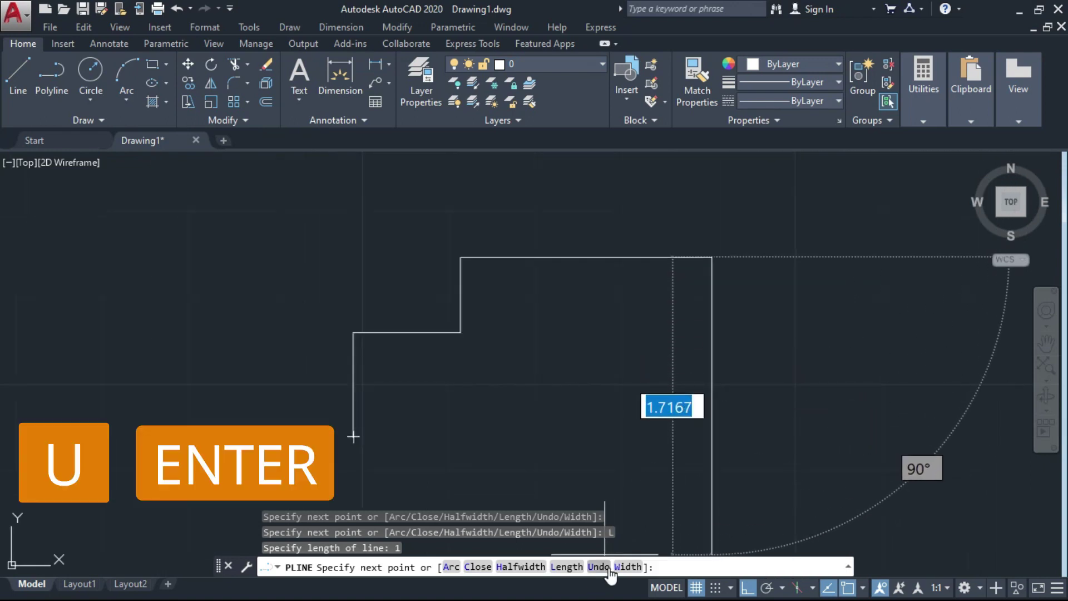
{"action": "key", "text": "Return"}
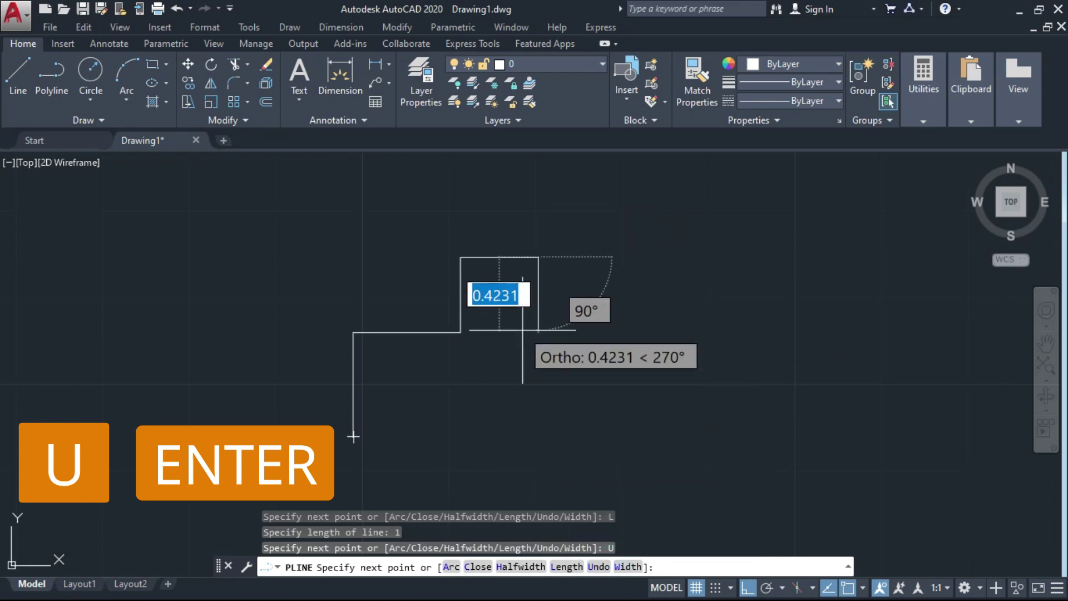
Step: Set the polyline's starting width to 1 and ending width to 0.5 with the Width option
{"action": "middle_click_drag", "start_coordinate": [558, 439], "coordinate": [532, 325]}
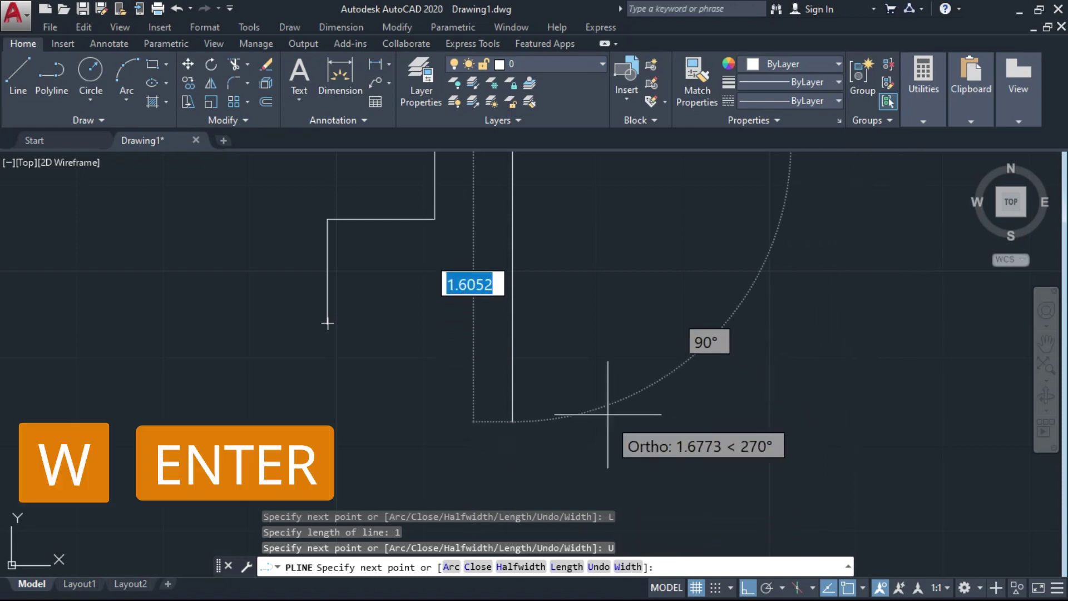
{"action": "type", "text": "w"}
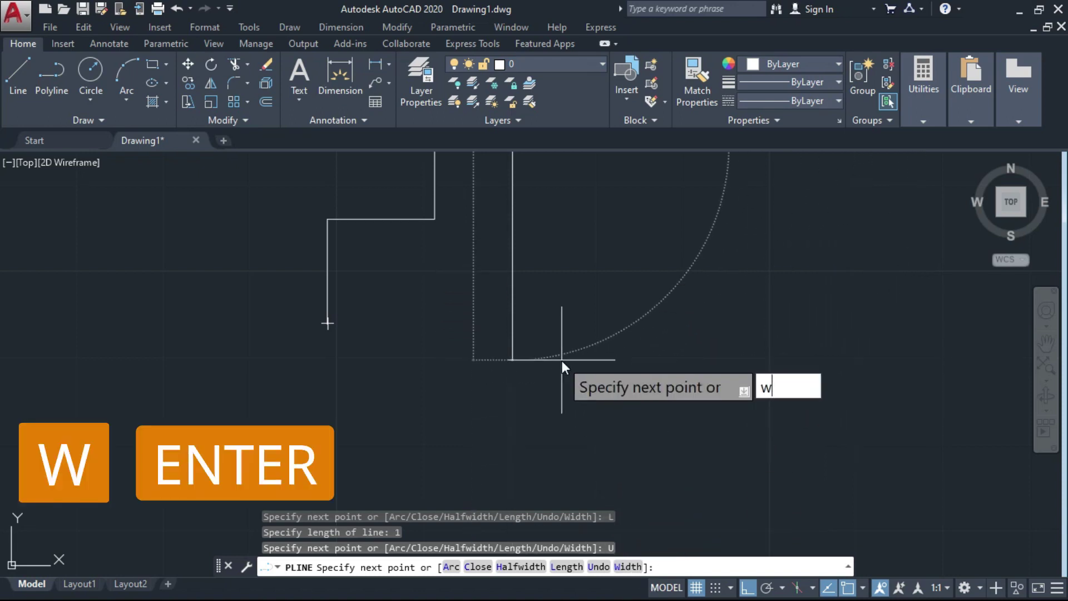
{"action": "key", "text": "Return"}
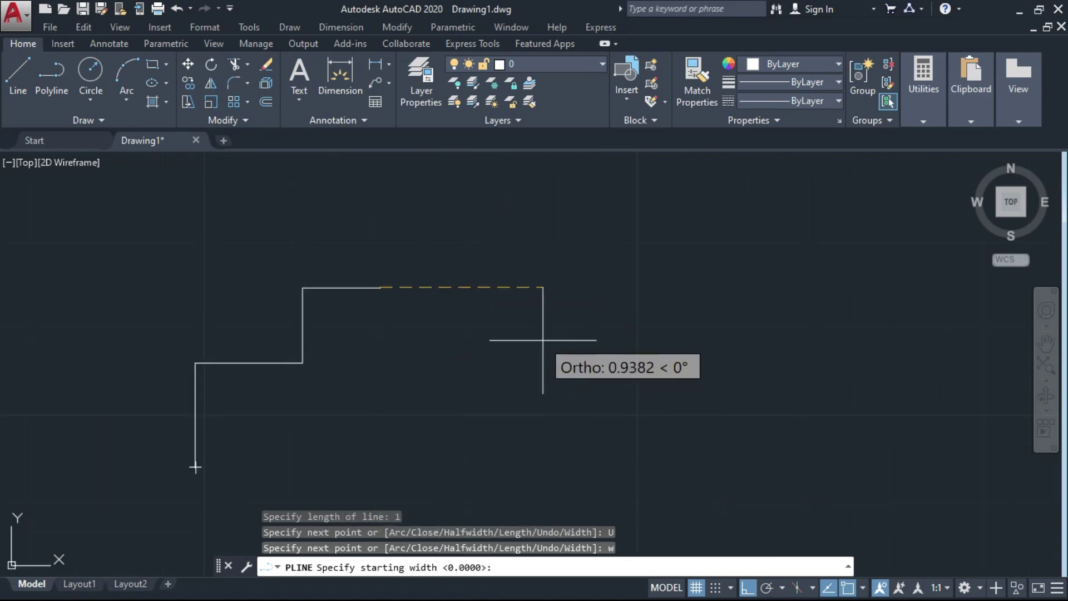
{"action": "type", "text": "1"}
{"action": "key", "text": "Return"}
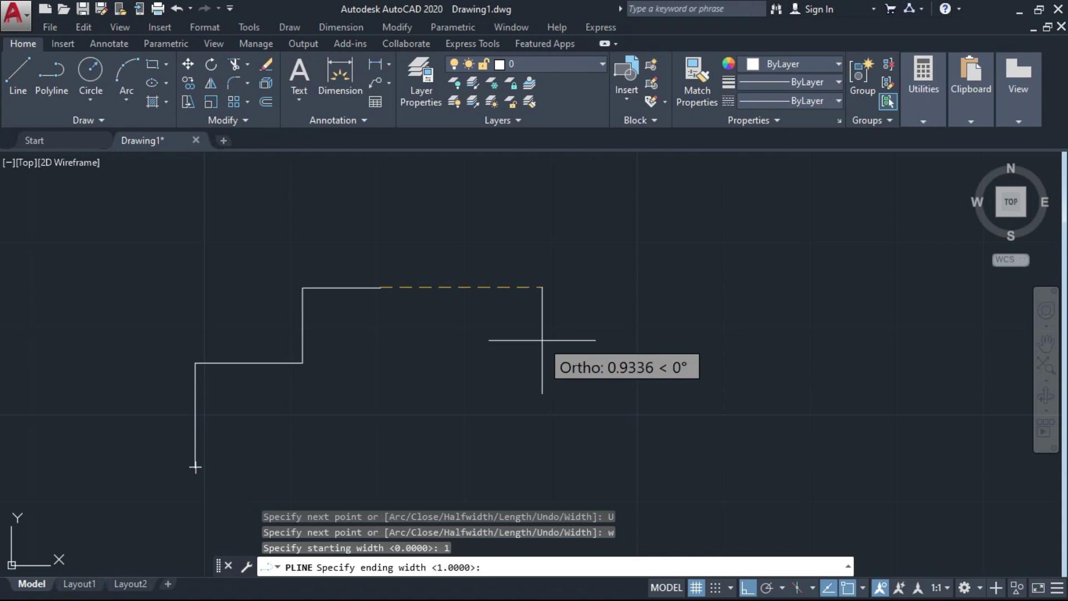
{"action": "type", "text": "."}
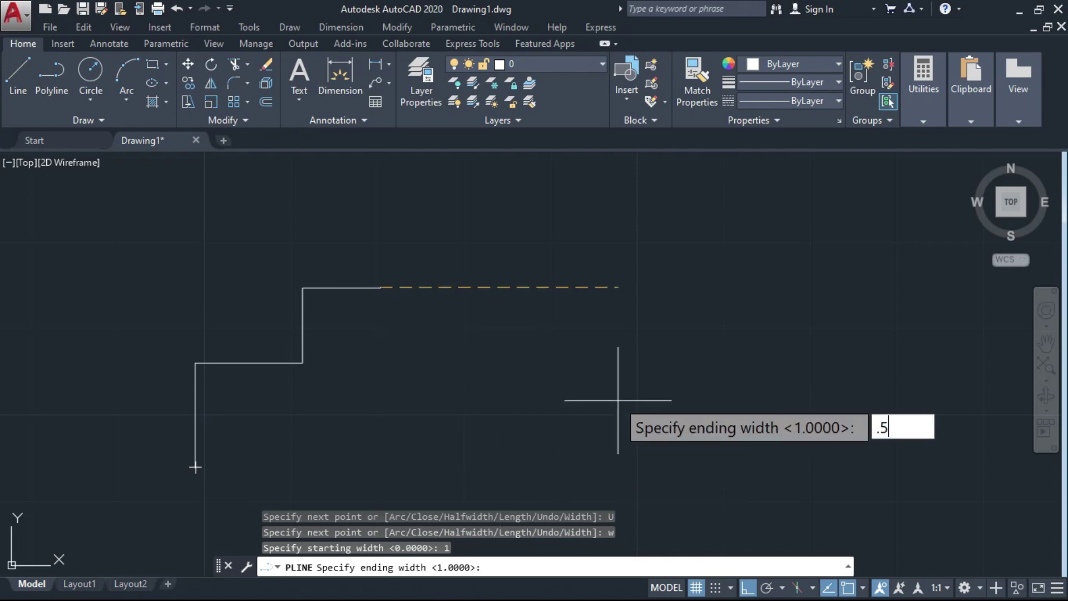
{"action": "type", "text": "5"}
{"action": "key", "text": "Return"}
Step: Draw the tapered polyline segment horizontally to the right with a length of 5
{"action": "scroll", "coordinate": [415, 365], "scroll_direction": "down", "scroll_amount": 2}
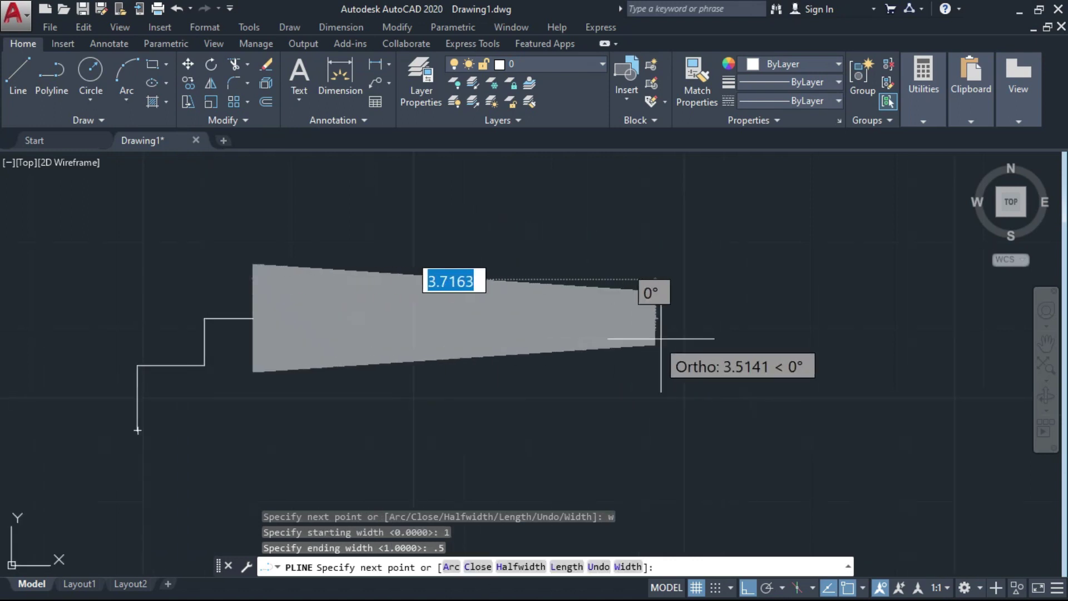
{"action": "type", "text": "5"}
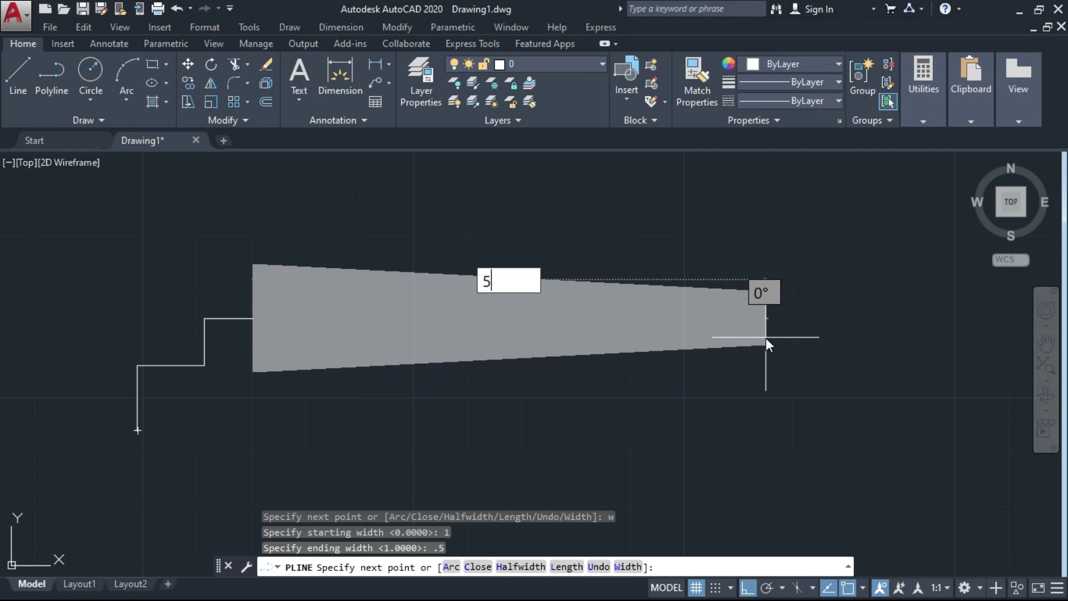
{"action": "key", "text": "Return"}
Step: Add a wide vertical segment downward from the tapered segment's end and finish the polyline
{"action": "middle_click_drag", "start_coordinate": [699, 383], "coordinate": [542, 247]}
{"action": "scroll", "coordinate": [650, 418], "scroll_direction": "down", "scroll_amount": 5}
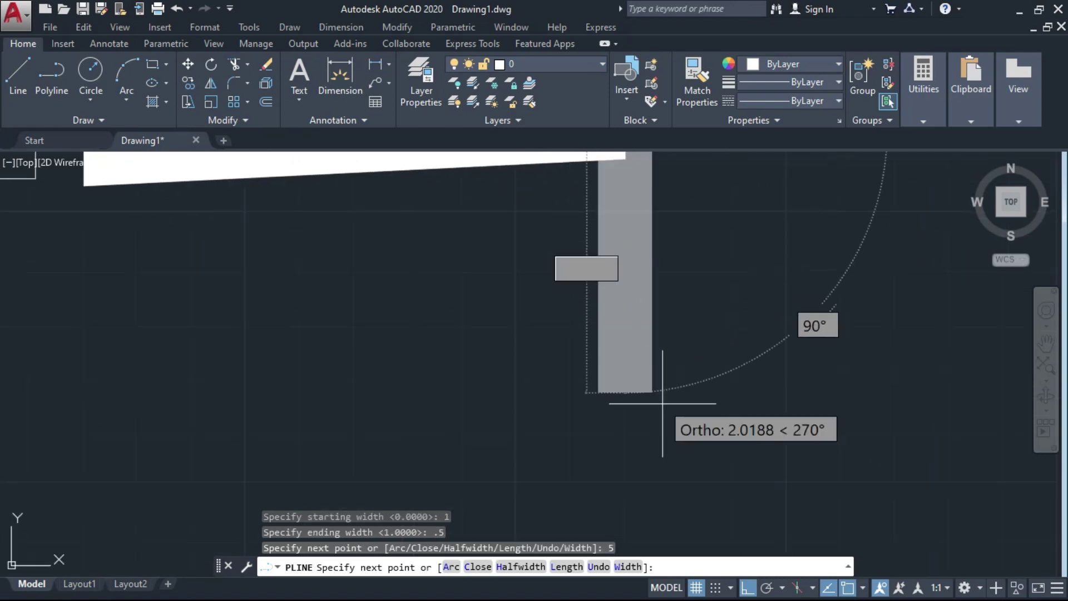
{"action": "left_click", "coordinate": [659, 445]}
{"action": "right_click", "coordinate": [833, 412]}
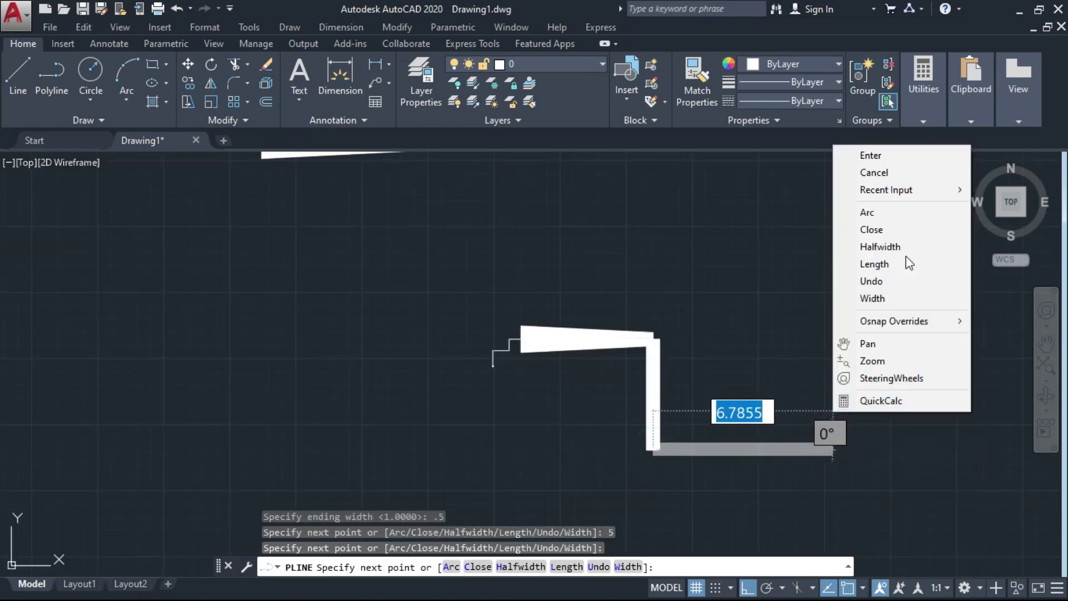
{"action": "left_click", "coordinate": [865, 154]}
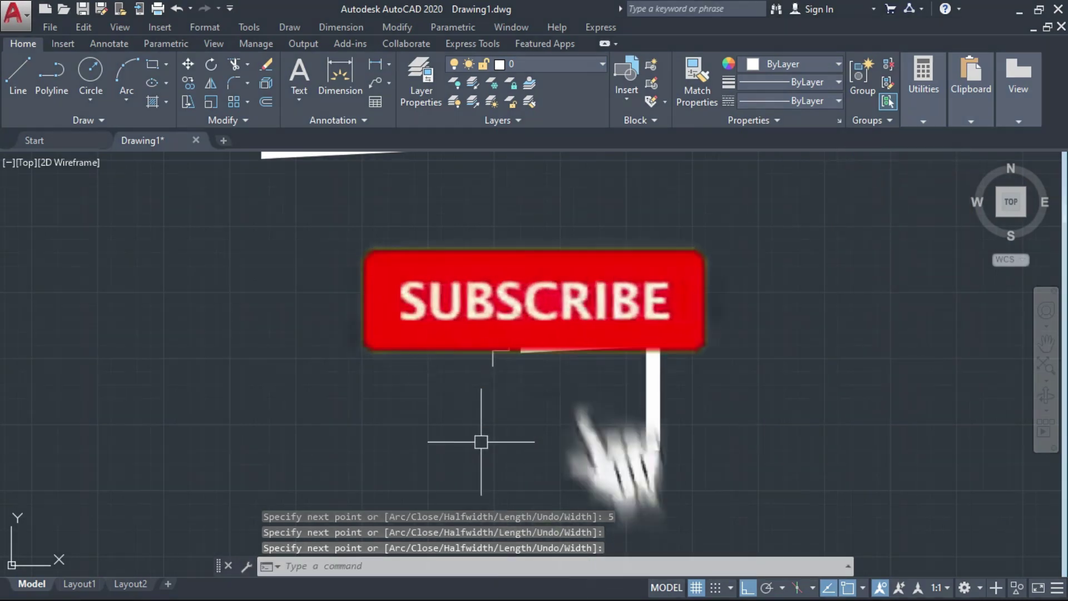
Step: Select the finished stepped polyline with a crossing selection and erase it from the drawing
{"action": "scroll", "coordinate": [508, 437], "scroll_direction": "up", "scroll_amount": 2}
{"action": "middle_click_drag", "start_coordinate": [507, 435], "coordinate": [329, 408]}
{"action": "scroll", "coordinate": [441, 387], "scroll_direction": "down", "scroll_amount": 2}
{"action": "left_click", "coordinate": [691, 209]}
{"action": "left_click", "coordinate": [227, 398]}
{"action": "key", "text": "Delete"}
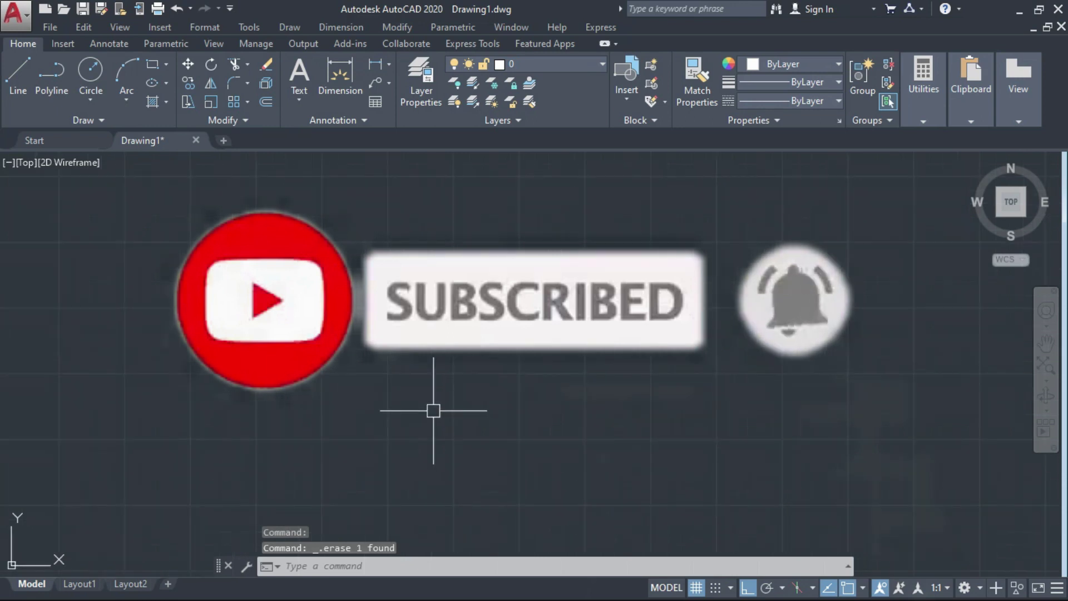
{"action": "key", "text": "Escape"}
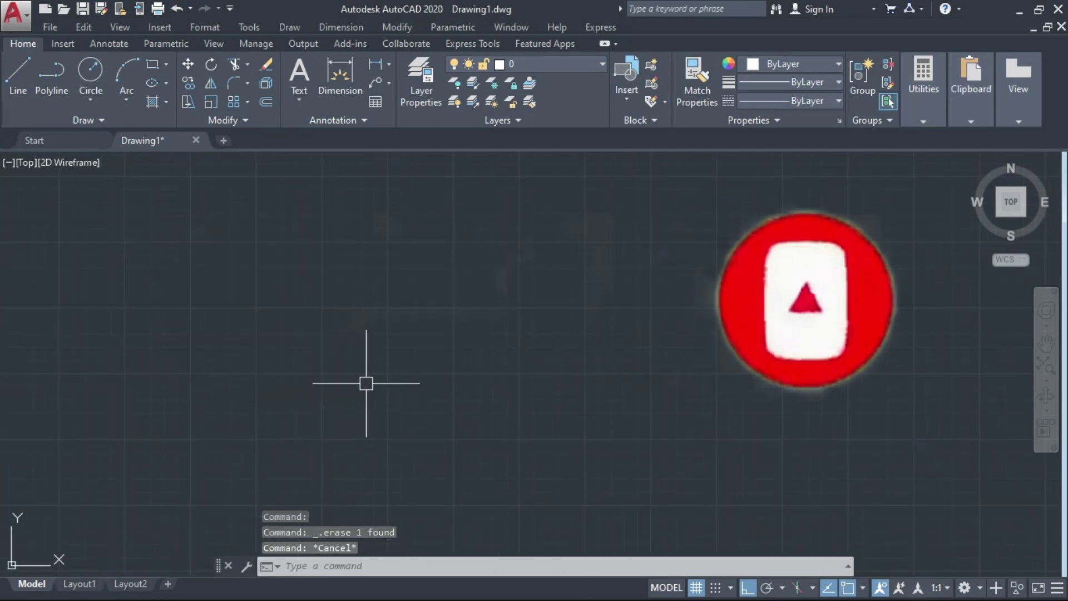